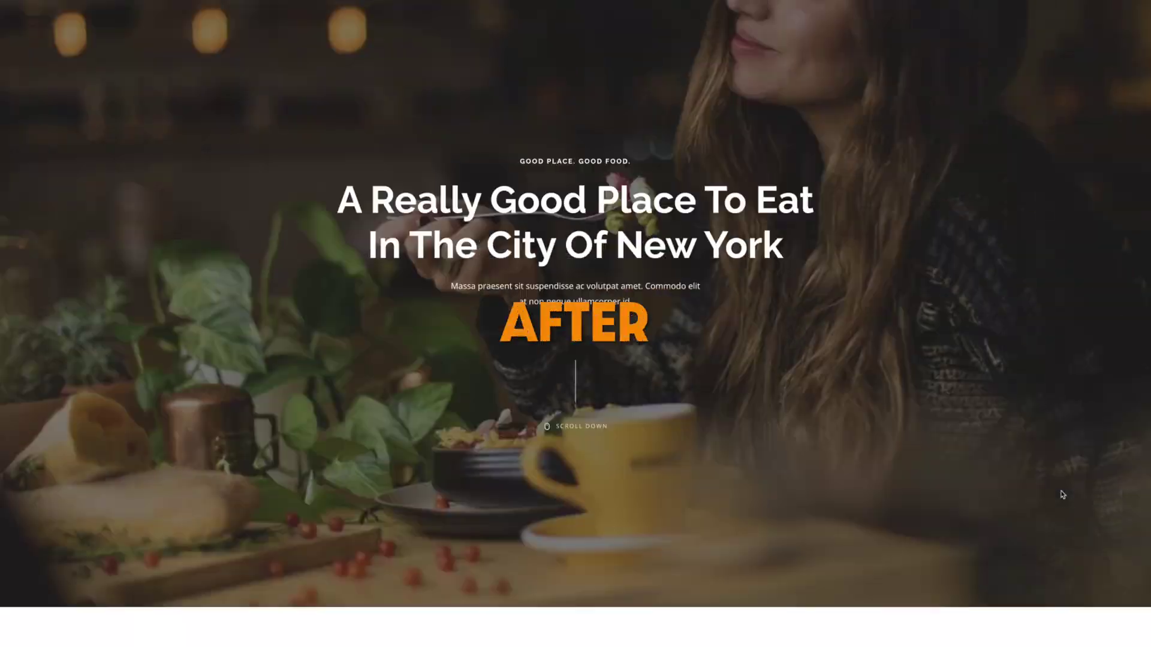
Step: Scroll down the Unsplash homepage to browse its trending topics and free stock photos
{"action": "scroll", "coordinate": [1060, 494], "scroll_direction": "down", "scroll_amount": 15}
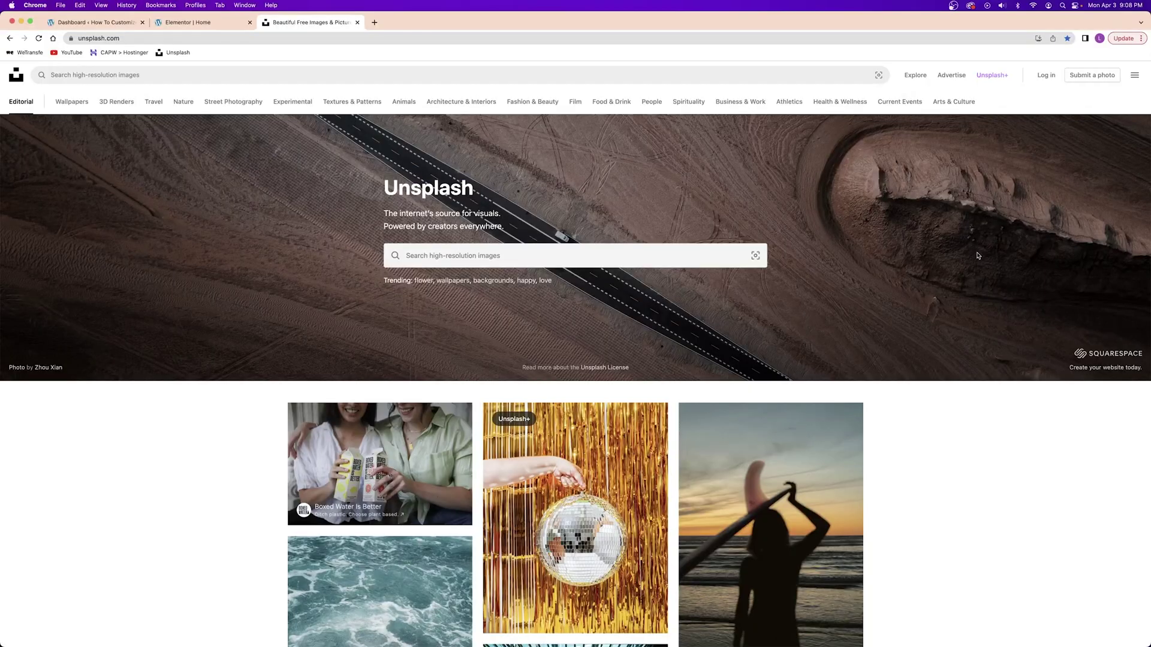
Step: Browse Unsplash, then search for 'mountains'
{"action": "scroll", "coordinate": [978, 255], "scroll_direction": "down", "scroll_amount": 3}
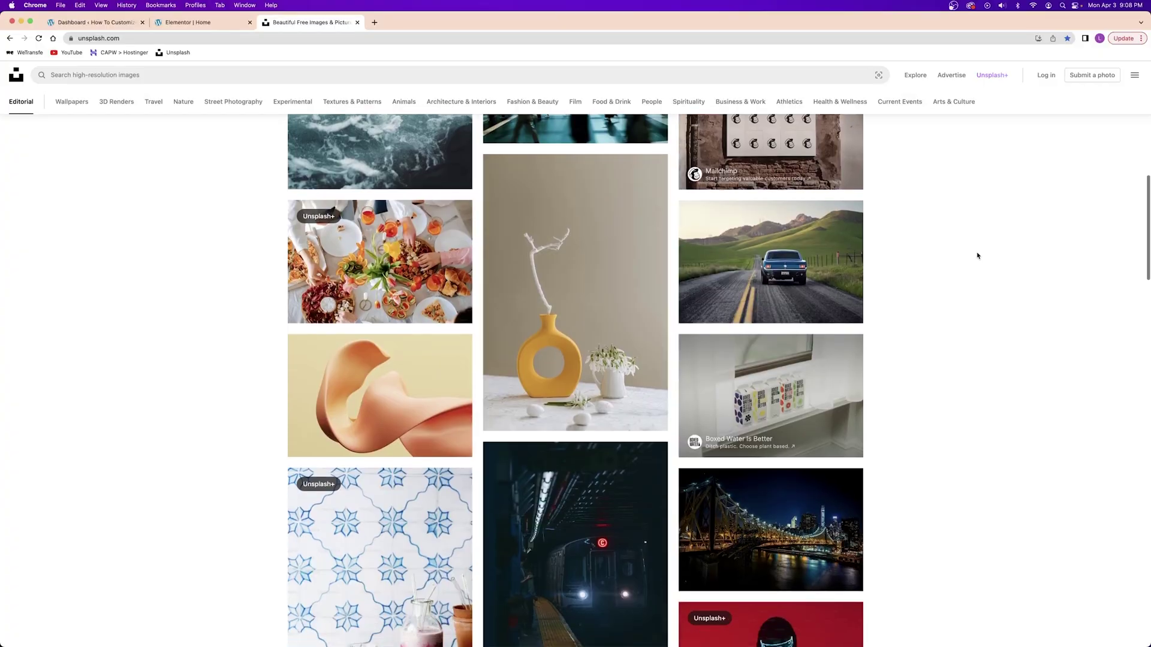
{"action": "scroll", "coordinate": [977, 255], "scroll_direction": "down", "scroll_amount": 5}
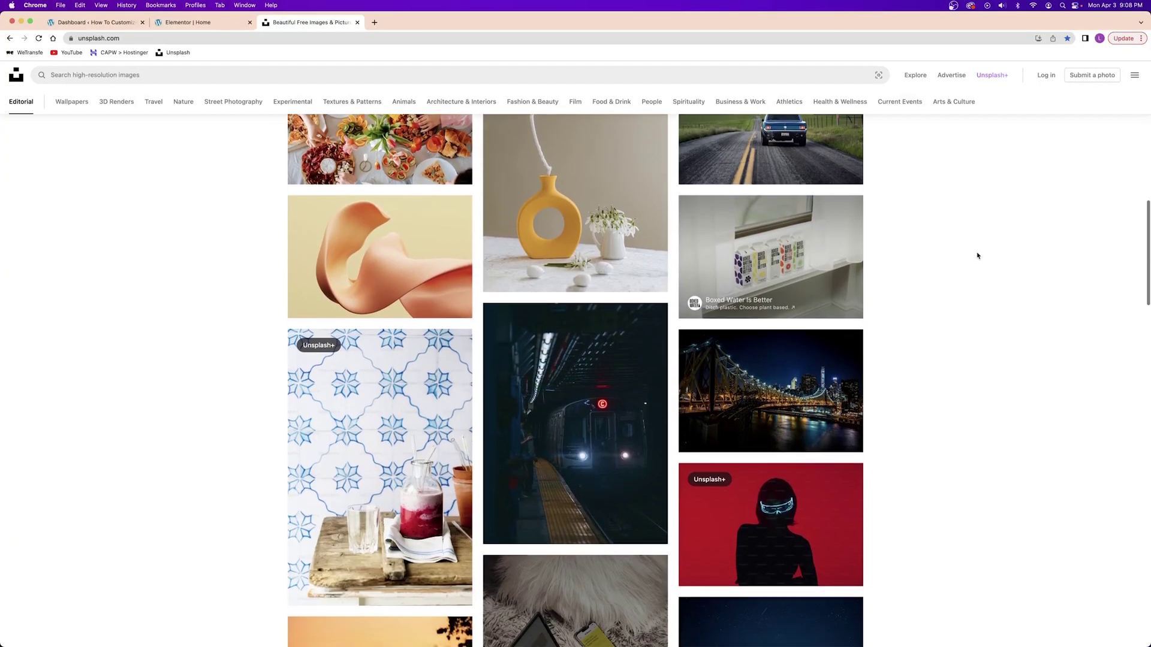
{"action": "scroll", "coordinate": [978, 255], "scroll_direction": "down", "scroll_amount": 8}
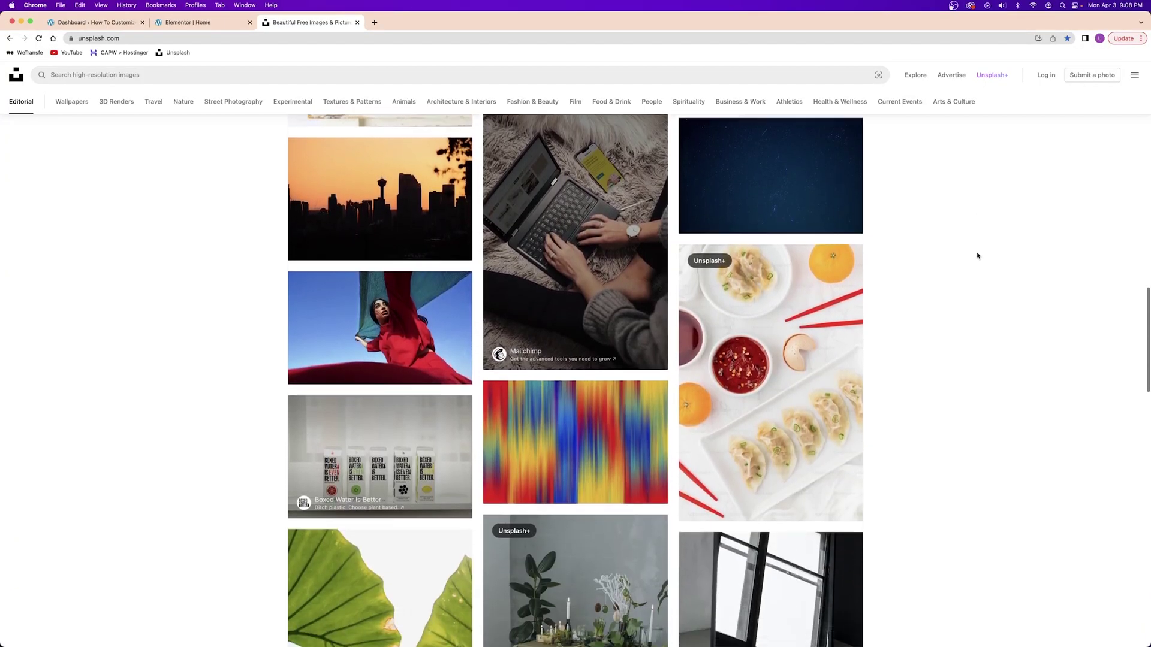
{"action": "scroll", "coordinate": [977, 256], "scroll_direction": "down", "scroll_amount": 3}
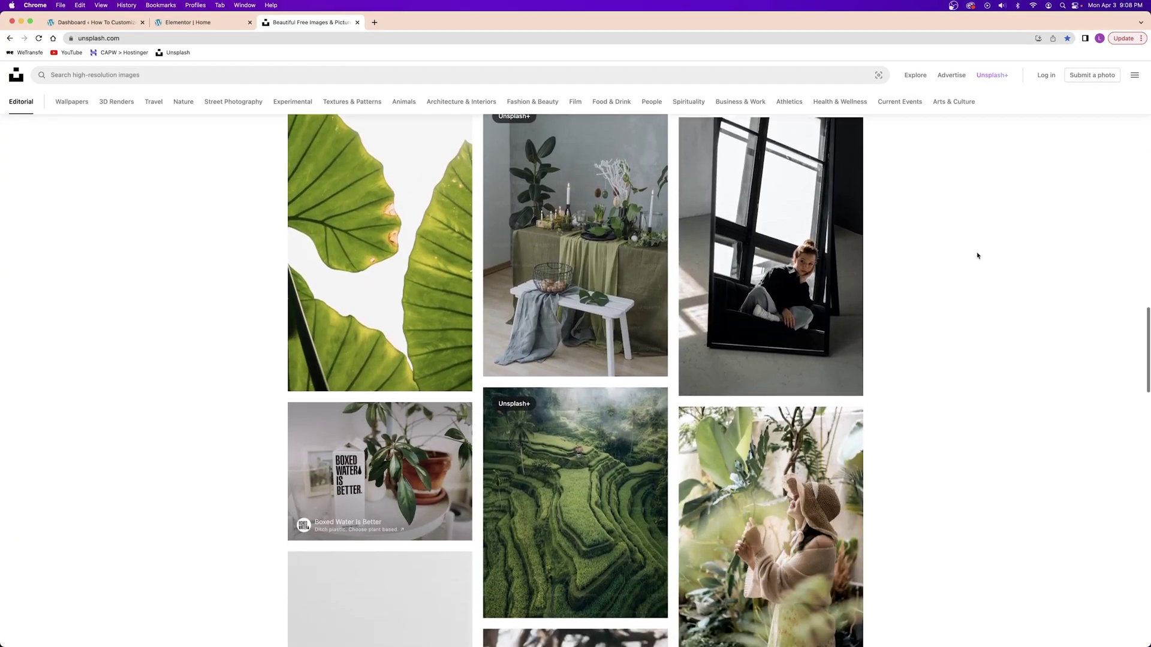
{"action": "scroll", "coordinate": [978, 256], "scroll_direction": "up", "scroll_amount": 15}
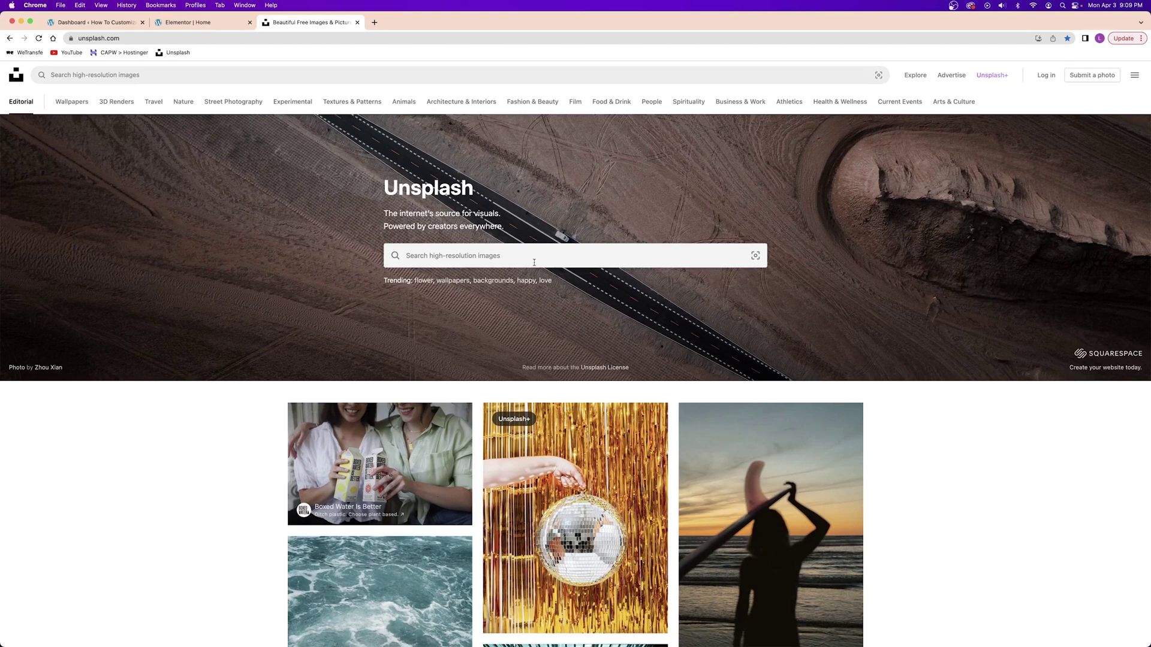
{"action": "left_click", "coordinate": [534, 262]}
{"action": "type", "text": "mountains"}
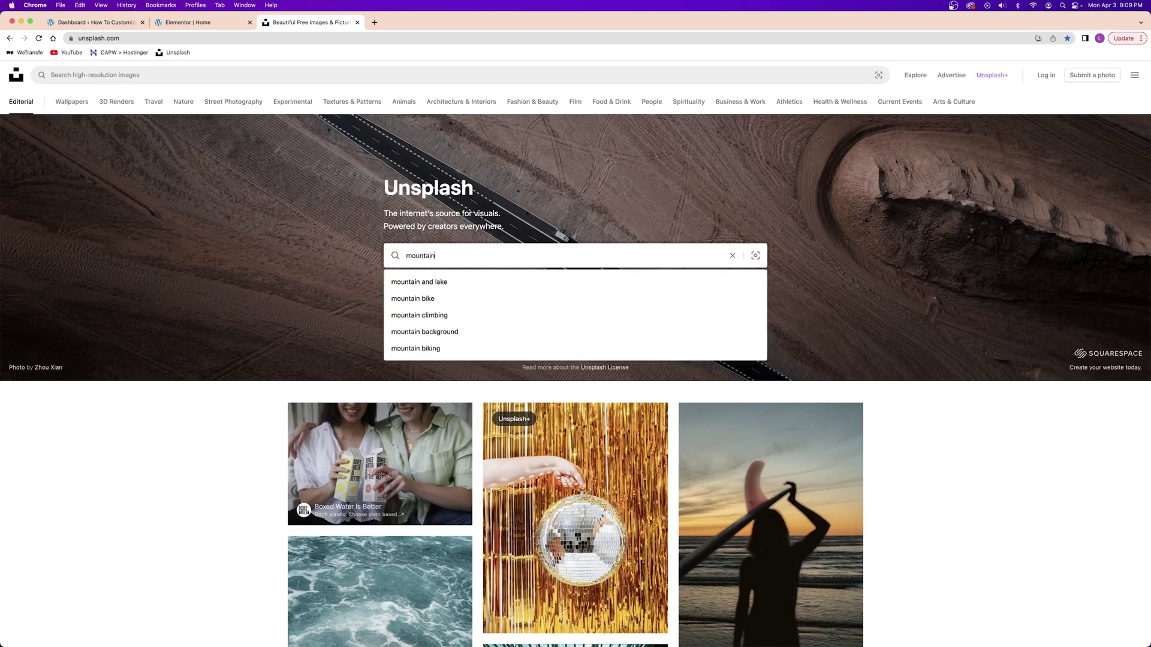
{"action": "key", "text": "Return"}
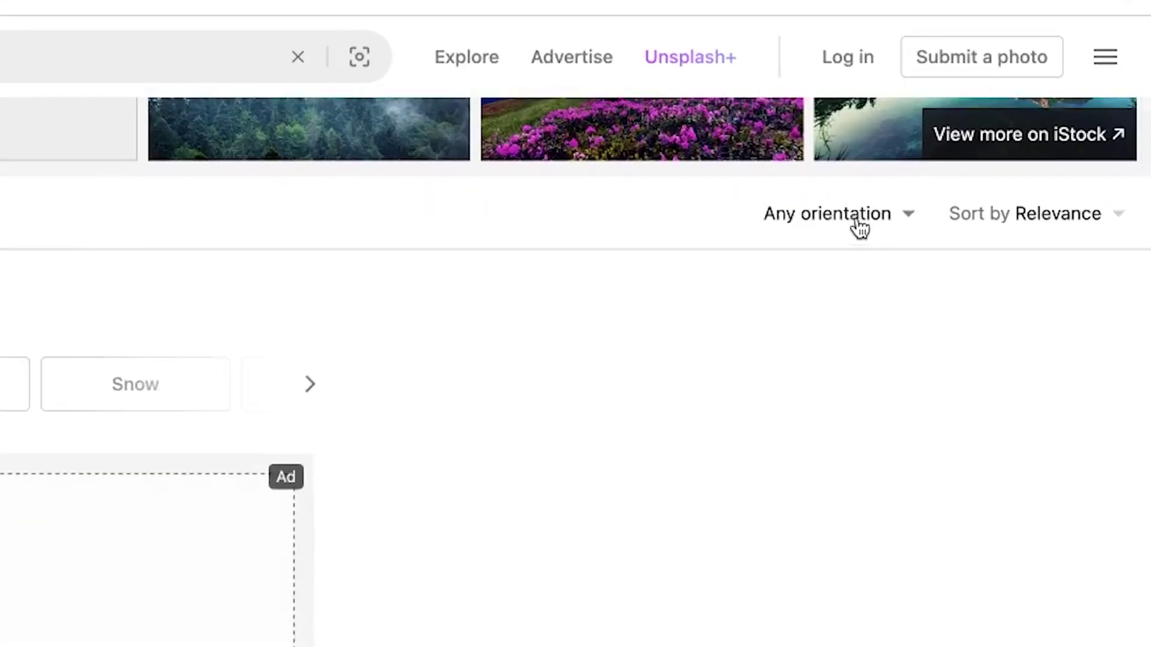
Step: Filter the mountain results to Landscape orientation and open the snowy mountain photo
{"action": "left_click", "coordinate": [1048, 132]}
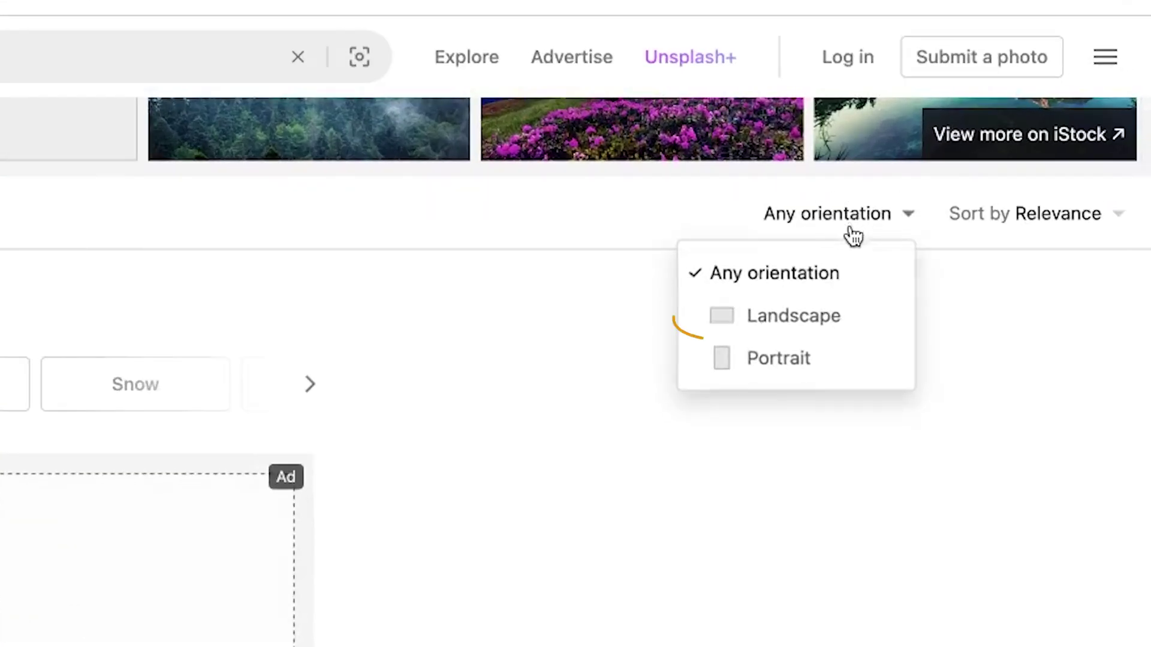
{"action": "left_click", "coordinate": [797, 316]}
{"action": "scroll", "coordinate": [557, 365], "scroll_direction": "down", "scroll_amount": 10}
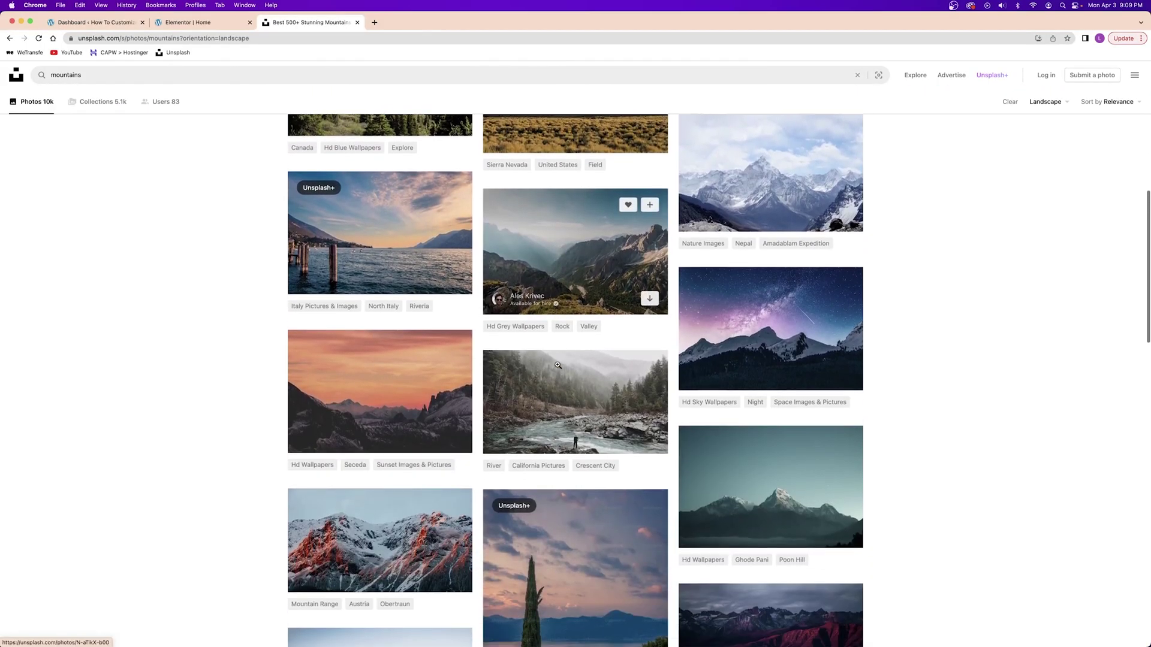
{"action": "scroll", "coordinate": [558, 365], "scroll_direction": "down", "scroll_amount": 5}
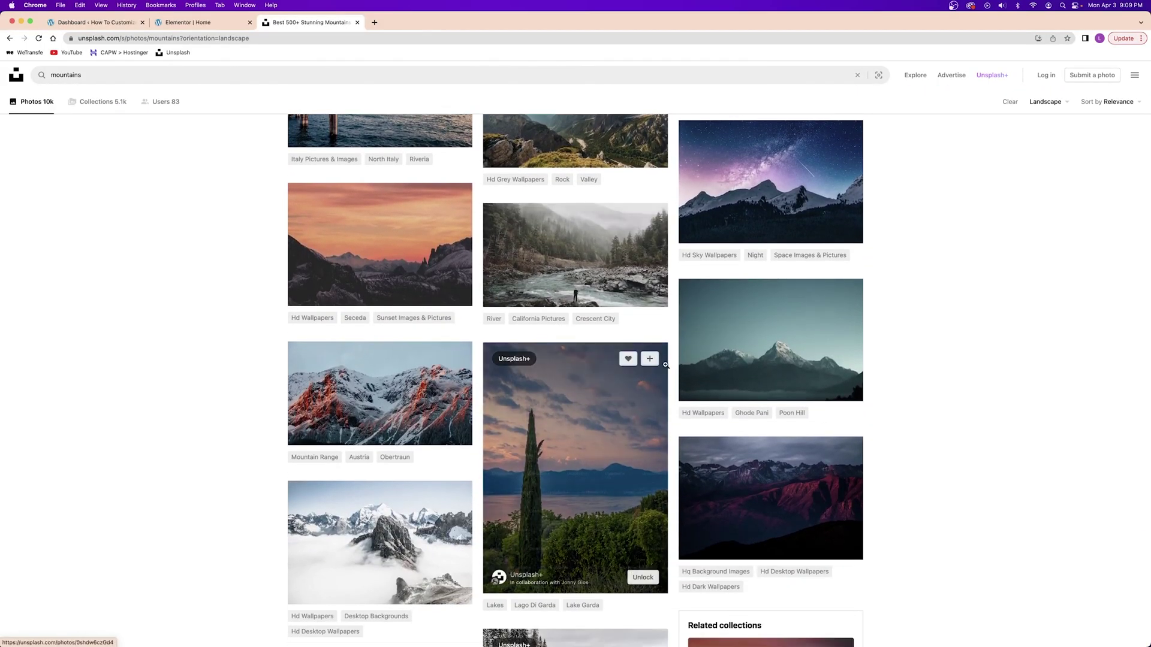
{"action": "left_click", "coordinate": [772, 353]}
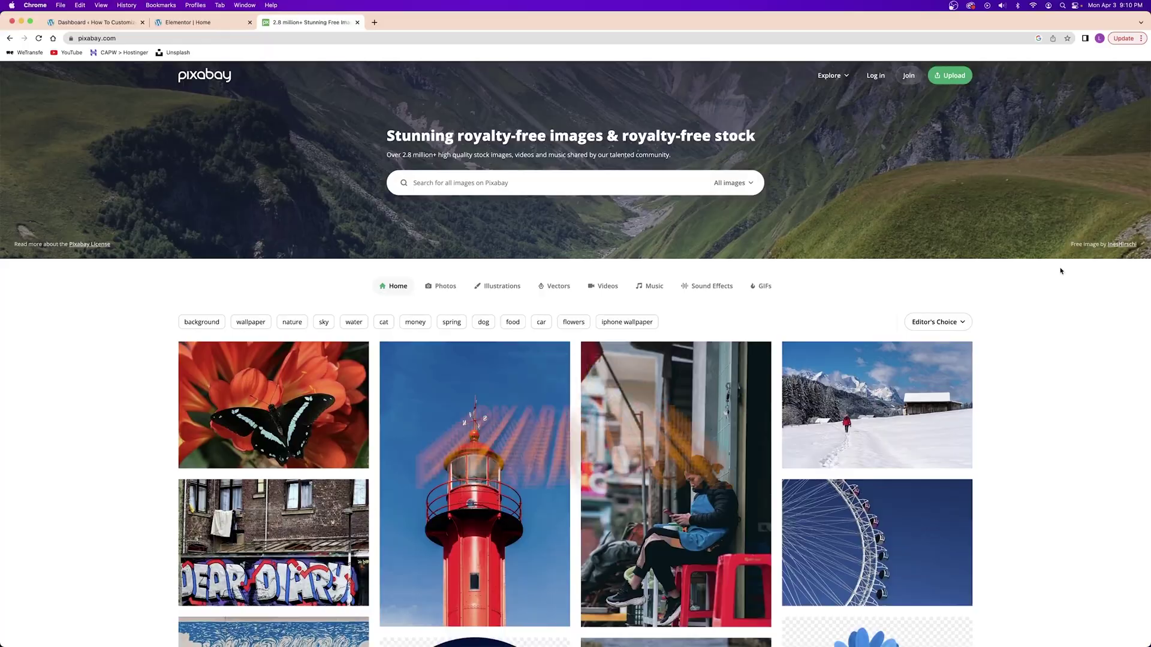
Step: Browse the Pexels and Pixabay homepages, switching back to the Pixabay tab
{"action": "scroll", "coordinate": [1060, 271], "scroll_direction": "down", "scroll_amount": 4}
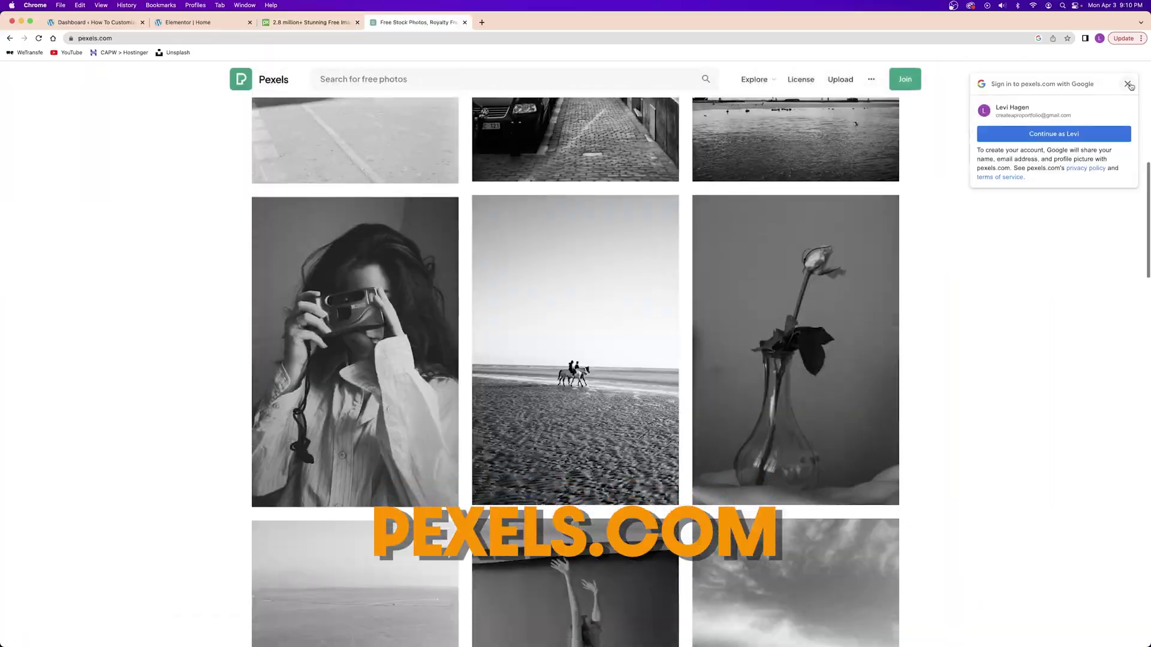
{"action": "scroll", "coordinate": [1031, 160], "scroll_direction": "up", "scroll_amount": 10}
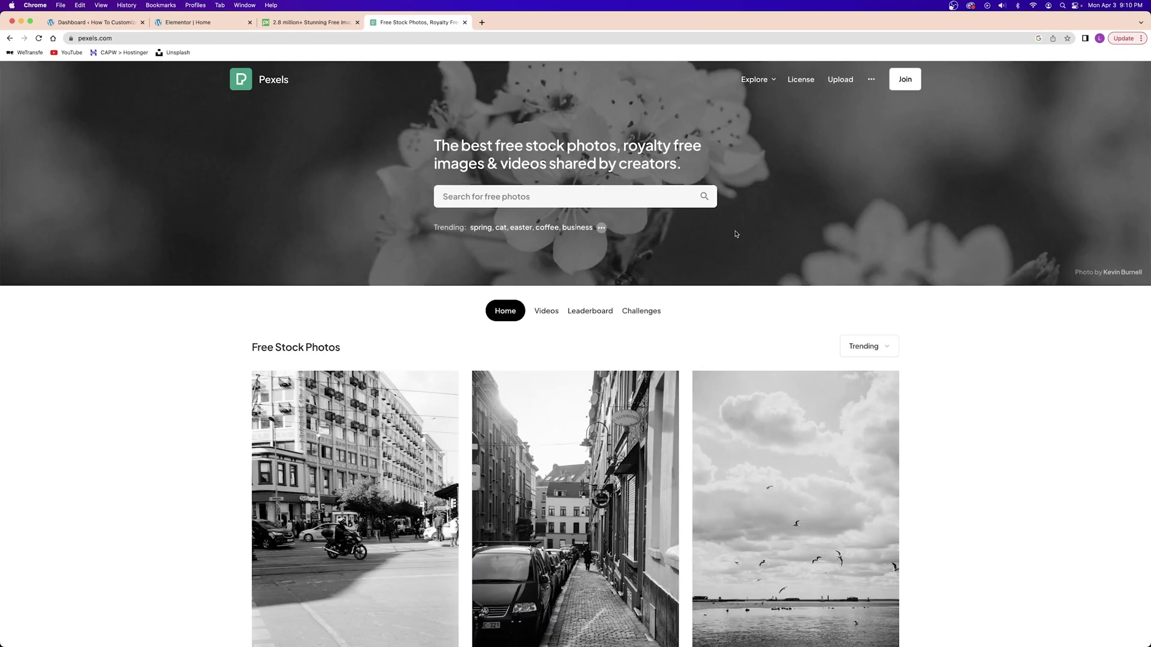
{"action": "left_click", "coordinate": [303, 24]}
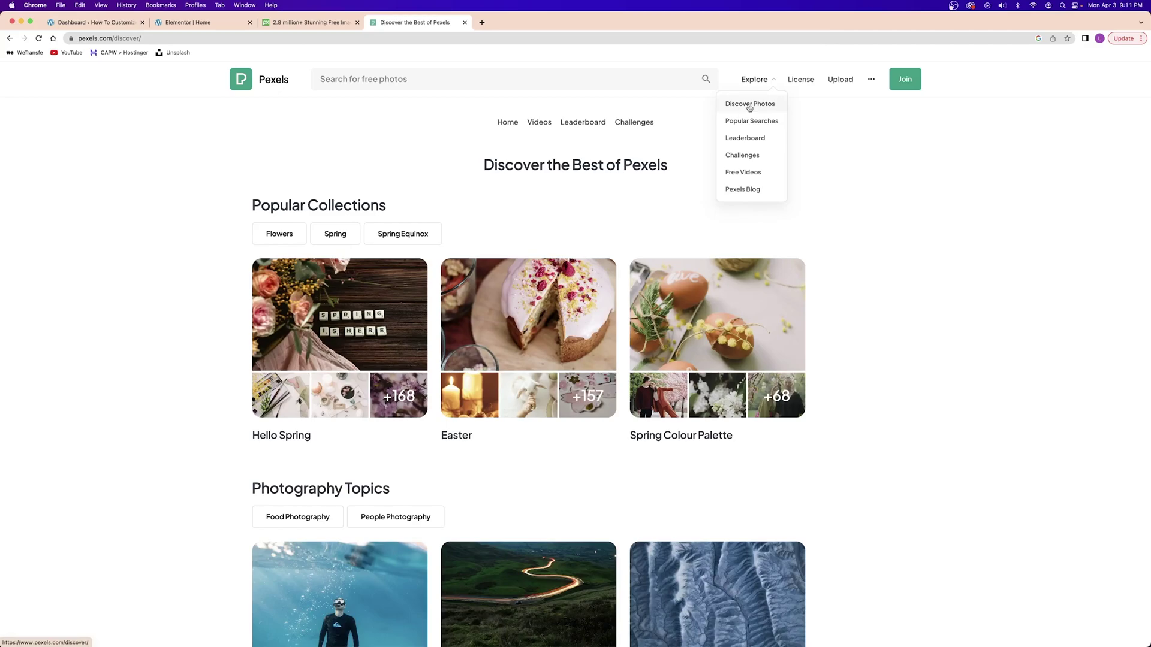
{"action": "scroll", "coordinate": [749, 239], "scroll_direction": "down", "scroll_amount": 5}
{"action": "scroll", "coordinate": [749, 240], "scroll_direction": "up", "scroll_amount": 4}
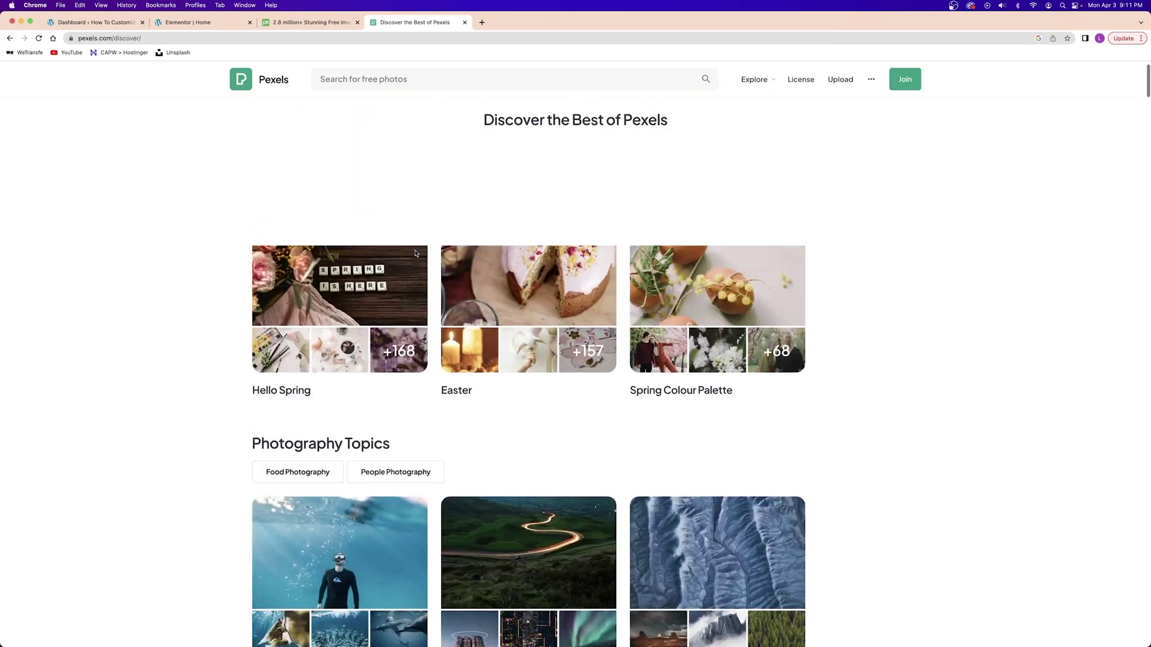
{"action": "left_click", "coordinate": [309, 22]}
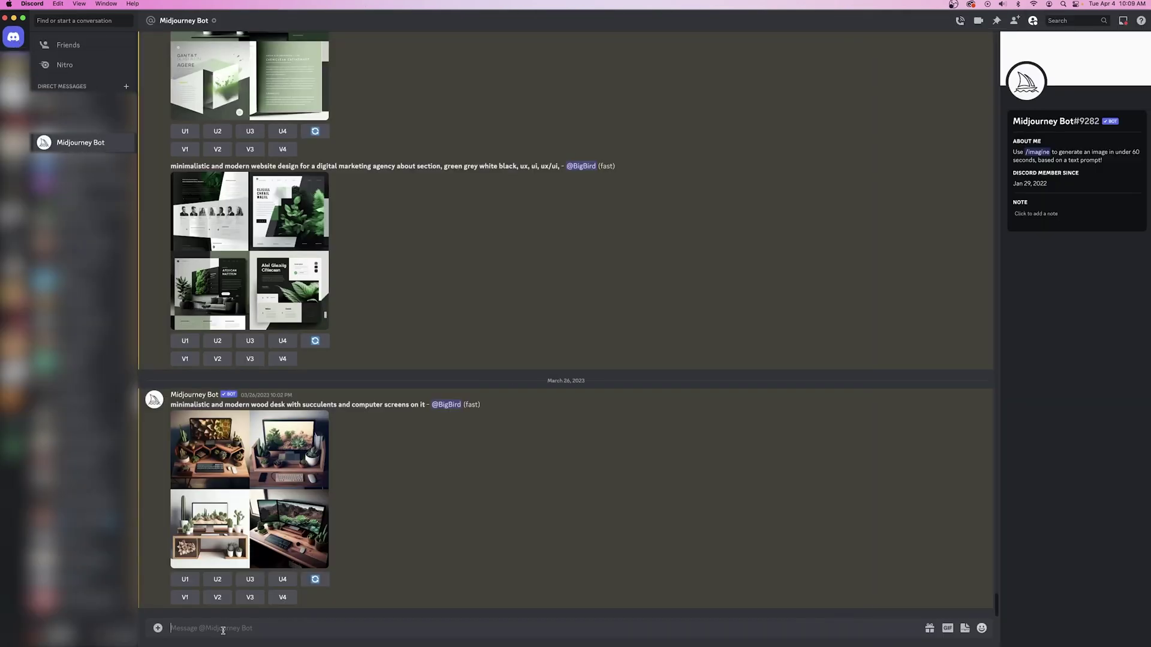
Step: Send Midjourney an /imagine prompt for a woman eating salad and smiling
{"action": "type", "text": "/imagine"}
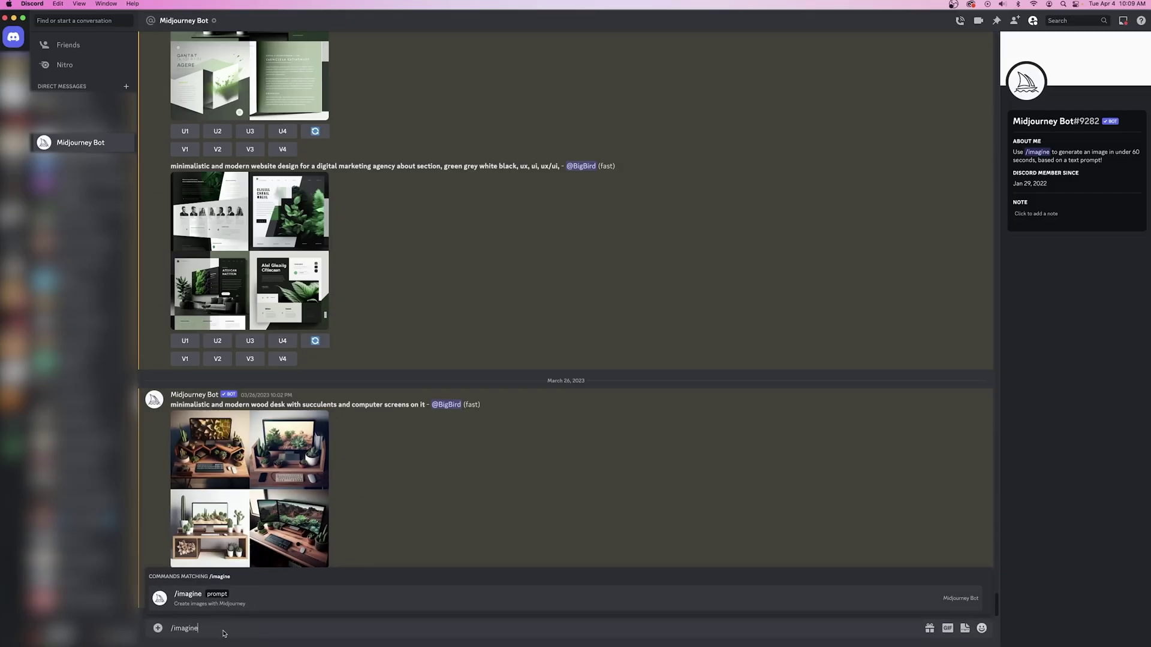
{"action": "key", "text": "Tab"}
{"action": "type", "text": "st"}
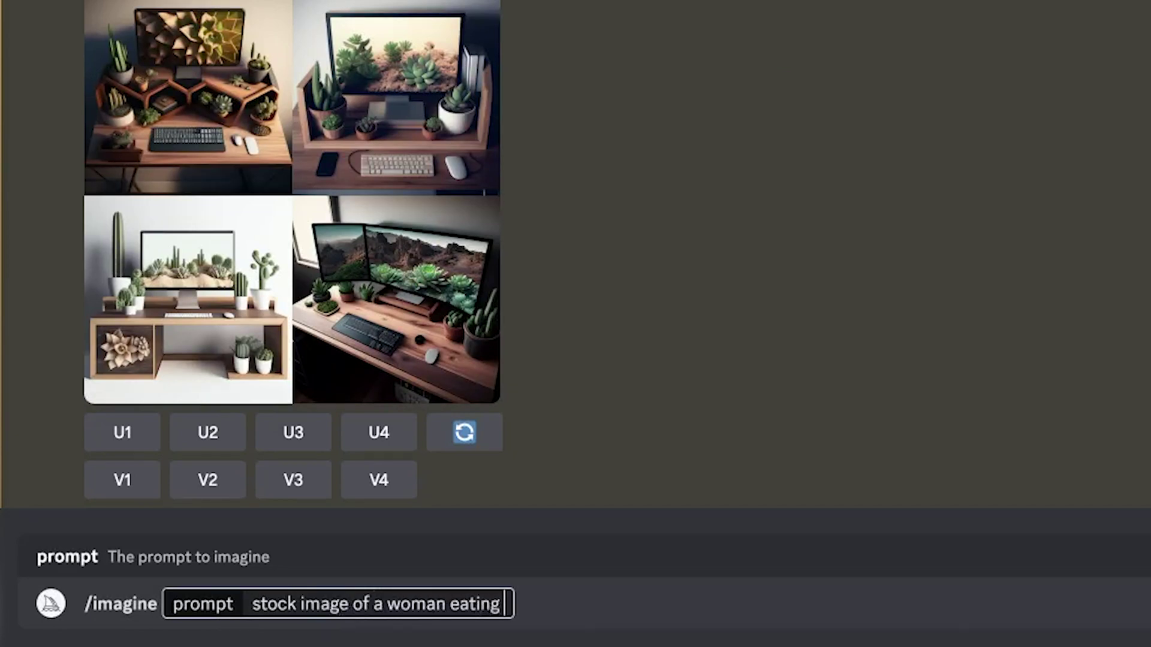
{"action": "type", "text": "ng"}
{"action": "key", "text": "Return"}
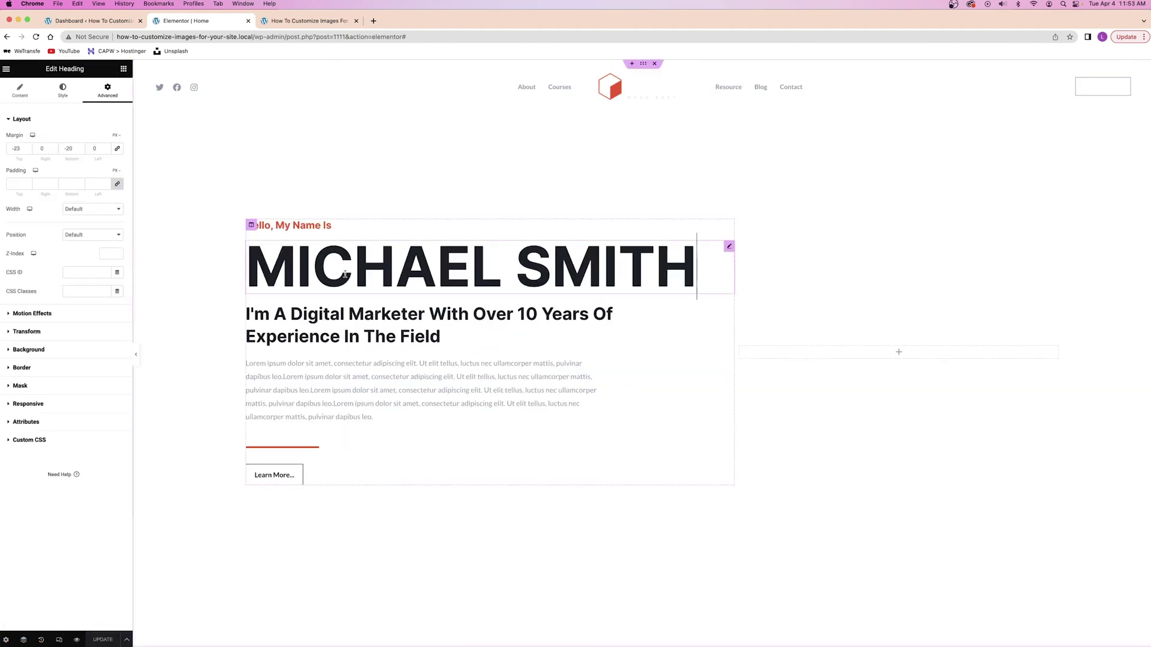
Step: Set the Text Editor widget's typography size to 14 px
{"action": "left_click_drag", "start_coordinate": [14, 250], "coordinate": [17, 247]}
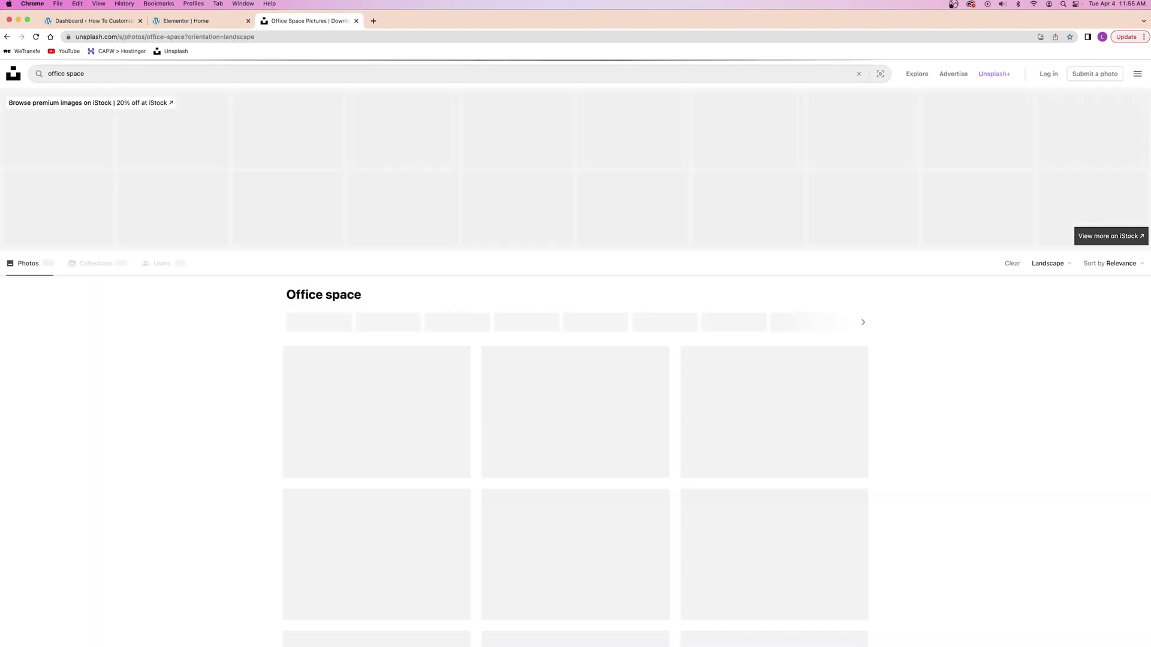
Step: Scroll the landscape office space results and open the iMac desk photo
{"action": "scroll", "coordinate": [982, 300], "scroll_direction": "down", "scroll_amount": 10}
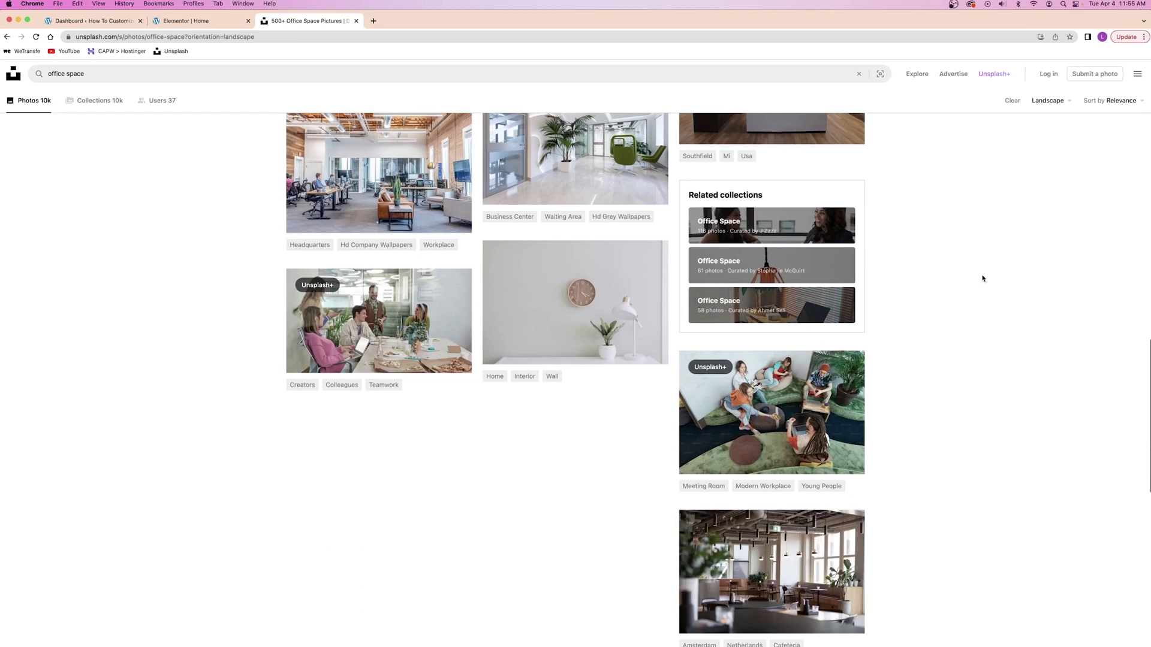
{"action": "scroll", "coordinate": [981, 311], "scroll_direction": "down", "scroll_amount": 5}
{"action": "left_click", "coordinate": [647, 367]}
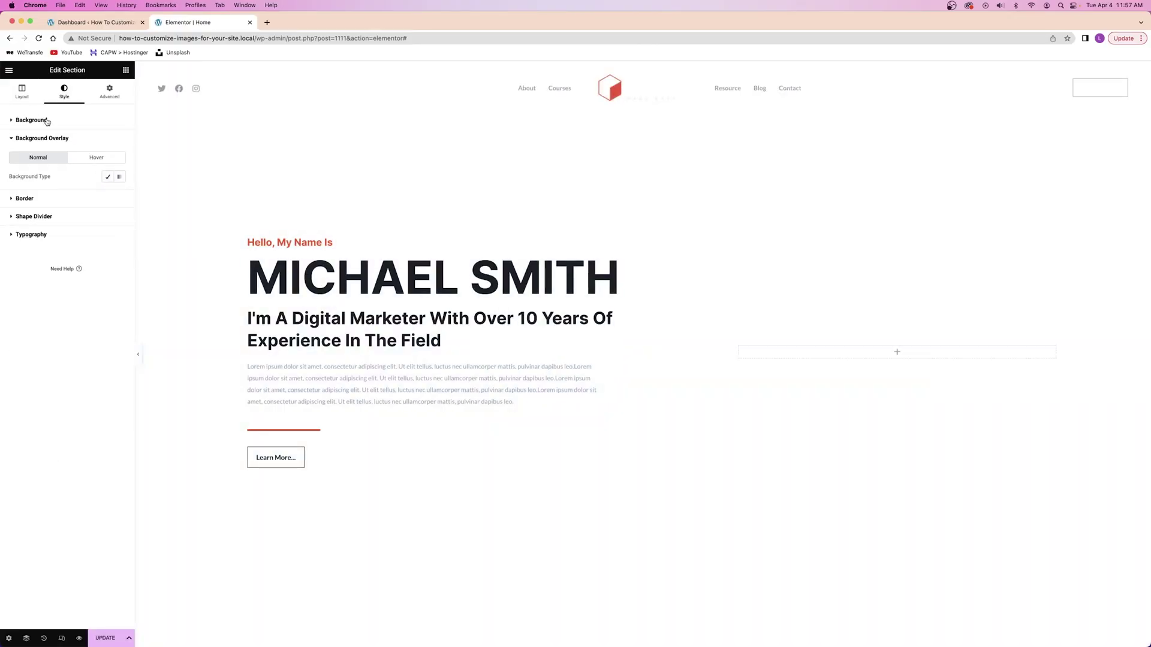
Step: Set the section background to dark navy, then select MICHAEL SMITH and open its text colour
{"action": "left_click", "coordinate": [47, 122]}
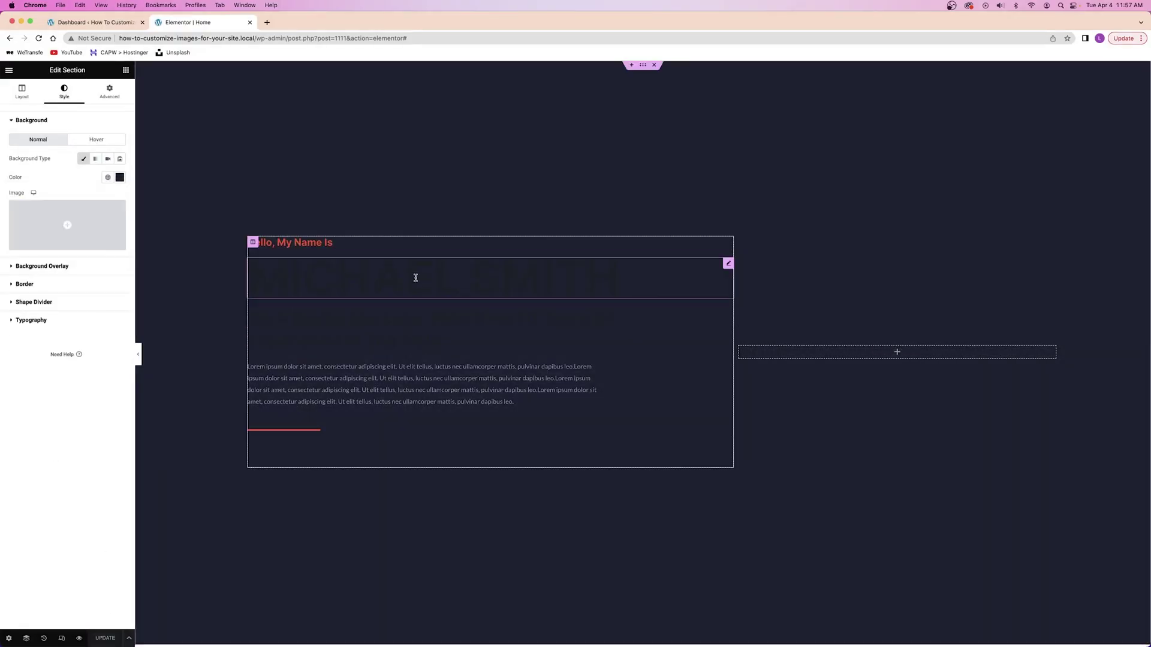
{"action": "left_click", "coordinate": [416, 277]}
{"action": "left_click", "coordinate": [105, 138]}
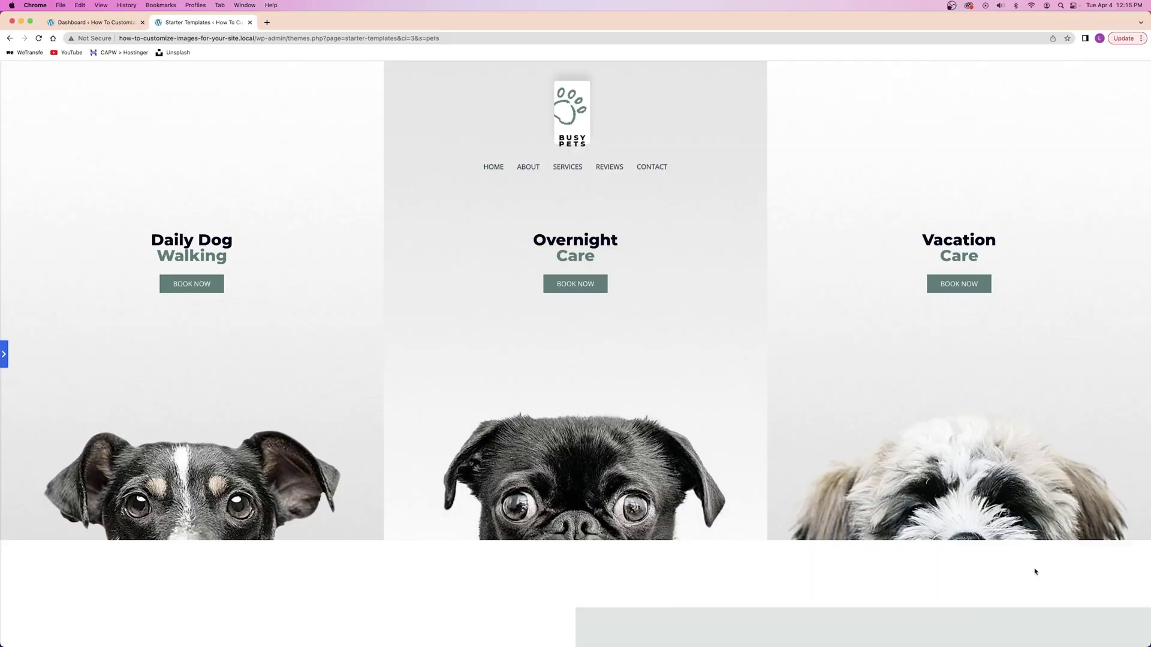
Step: Scroll the Pet Care template preview through Services, Reviews and Book a Free Tour to the footer
{"action": "scroll", "coordinate": [1033, 564], "scroll_direction": "down", "scroll_amount": 10}
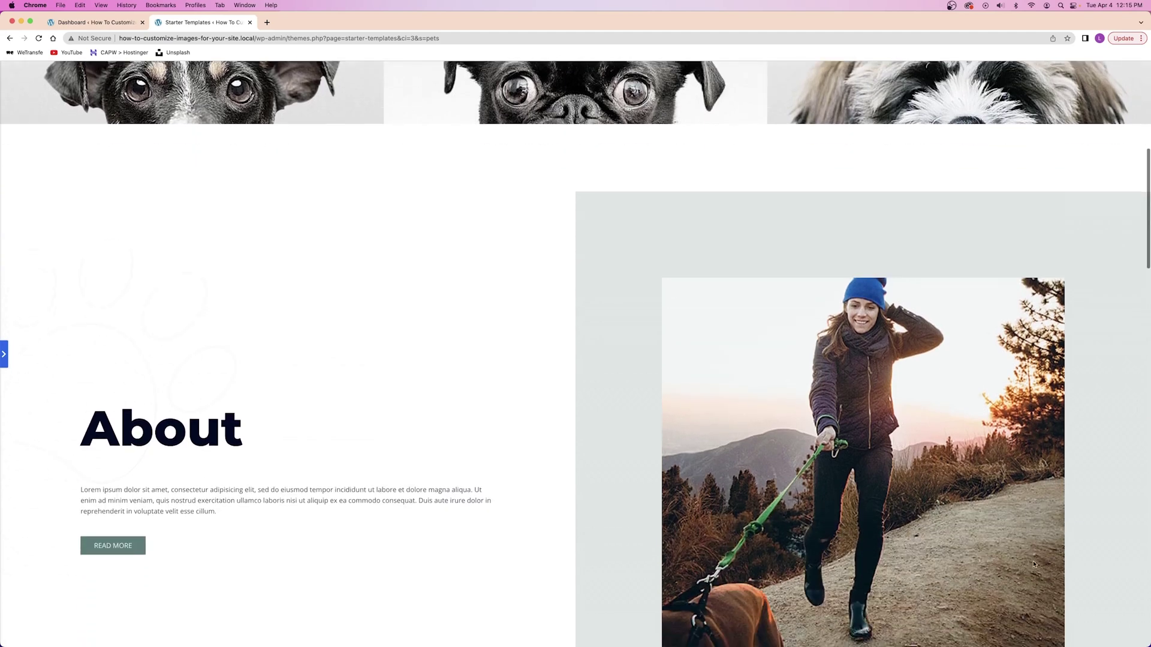
{"action": "scroll", "coordinate": [1033, 565], "scroll_direction": "down", "scroll_amount": 10}
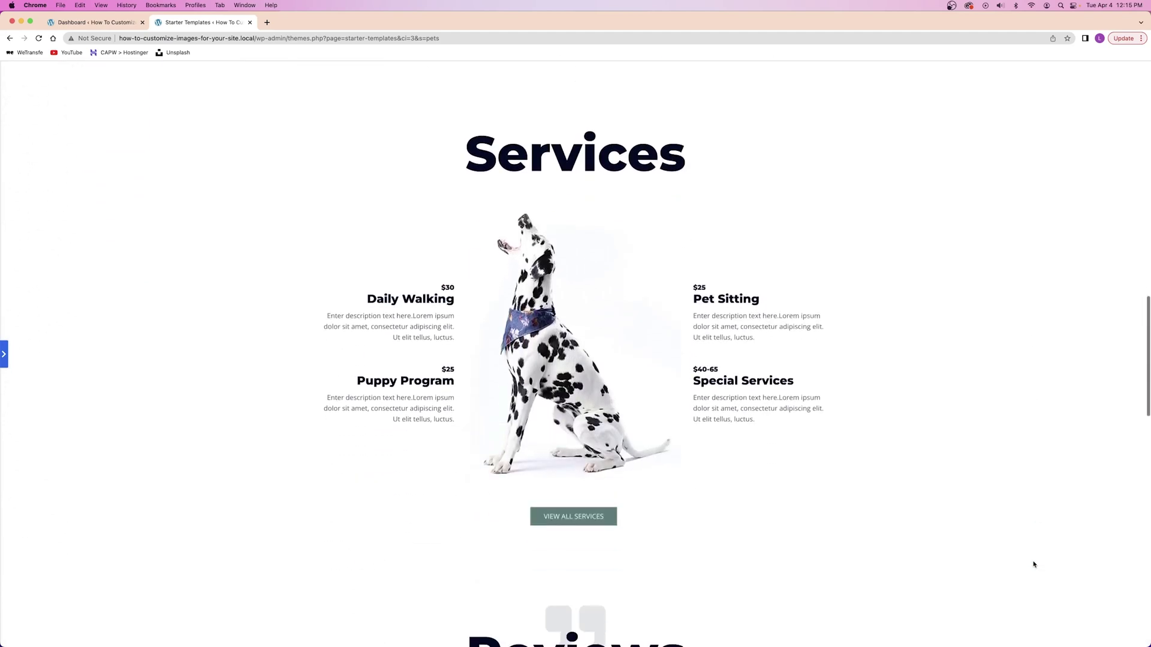
{"action": "scroll", "coordinate": [1034, 564], "scroll_direction": "down", "scroll_amount": 10}
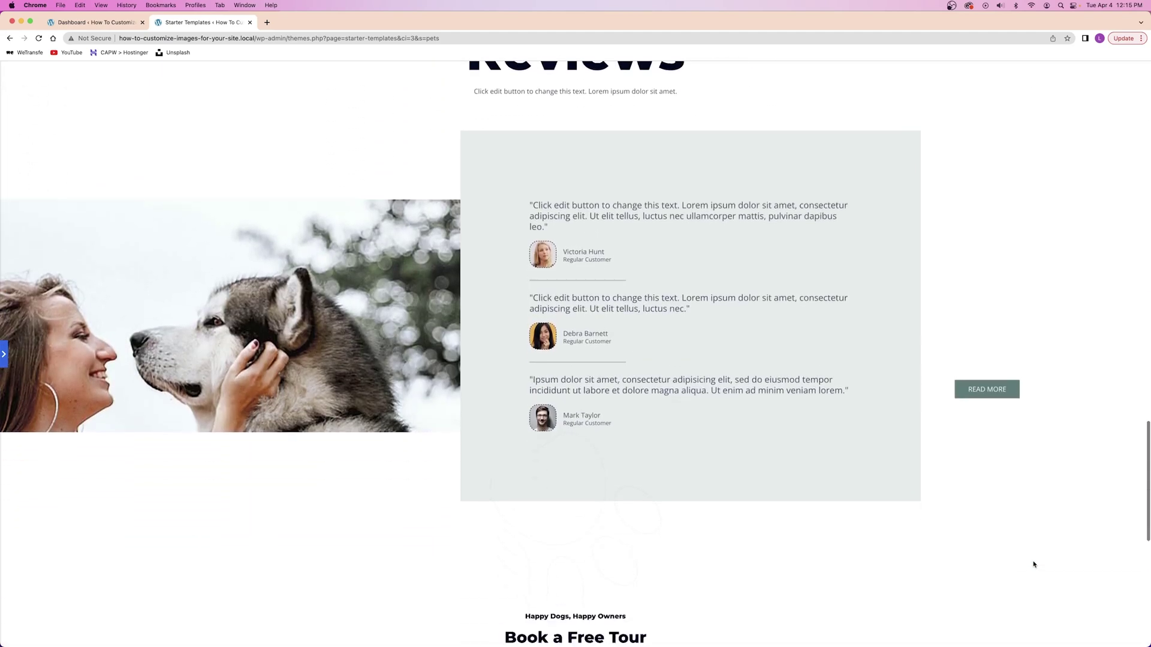
{"action": "scroll", "coordinate": [1033, 565], "scroll_direction": "down", "scroll_amount": 7}
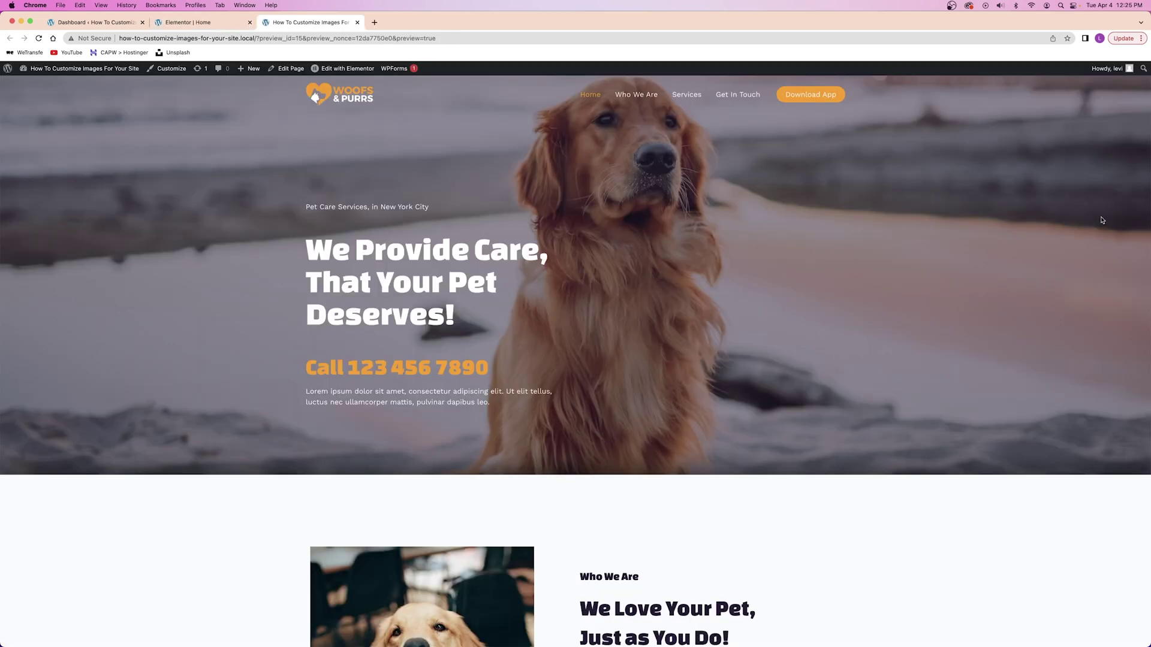
Step: Scroll the imported homepage past Who We Are and Locate Your Pet to Happy Faces
{"action": "scroll", "coordinate": [1101, 219], "scroll_direction": "down", "scroll_amount": 5}
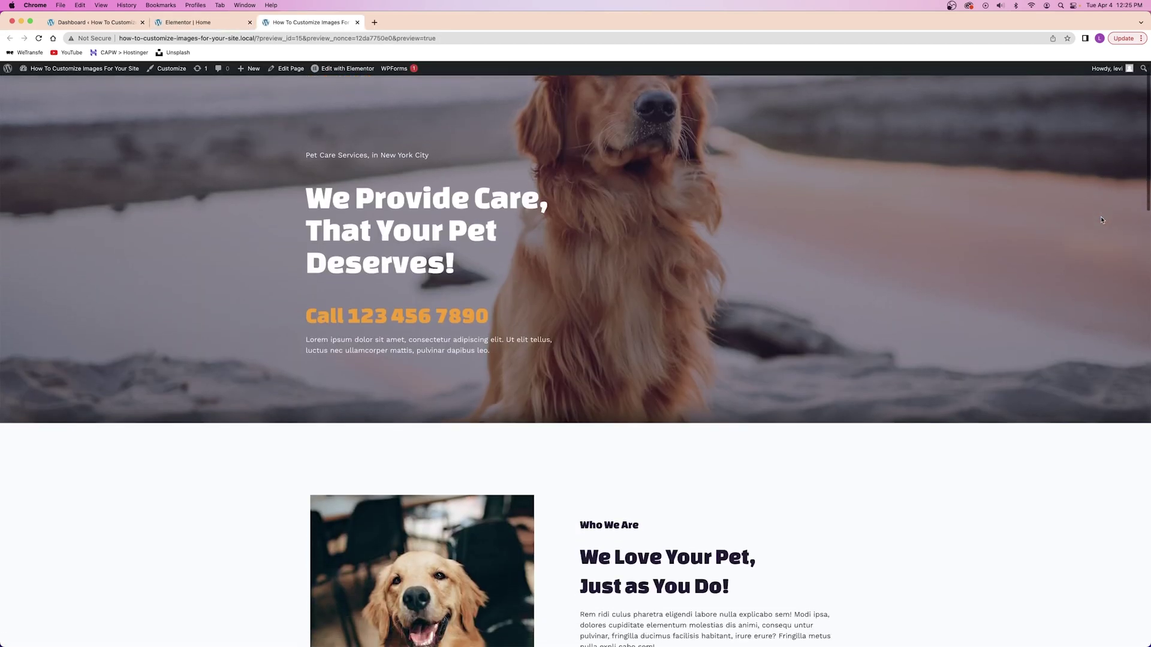
{"action": "scroll", "coordinate": [1100, 220], "scroll_direction": "down", "scroll_amount": 10}
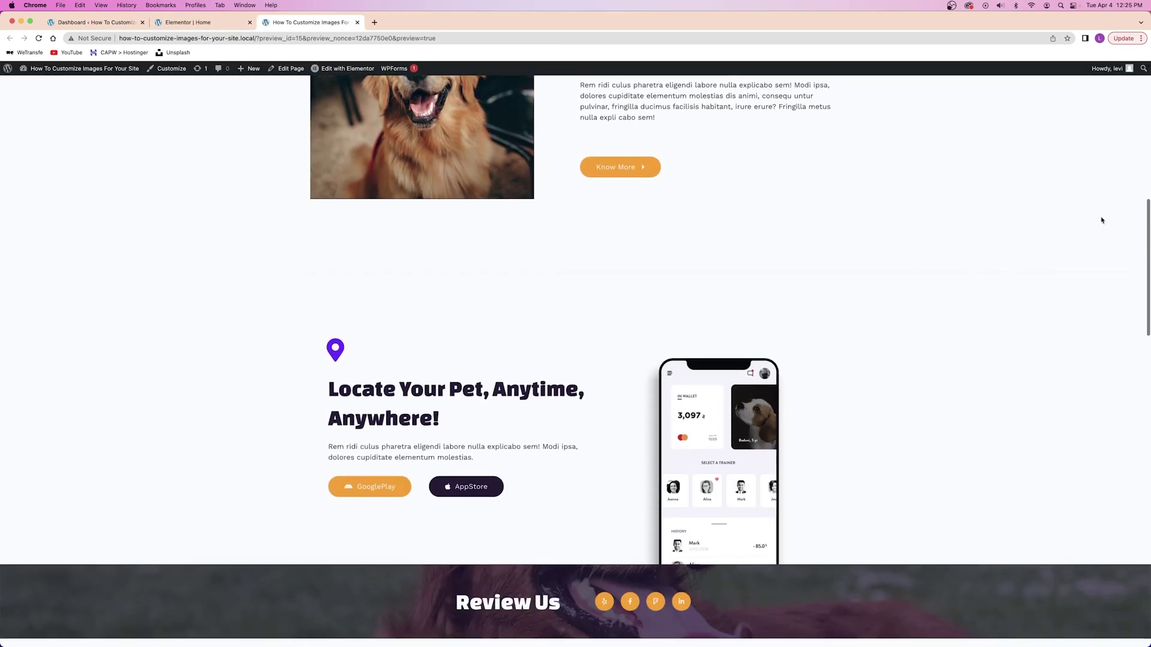
{"action": "scroll", "coordinate": [1100, 220], "scroll_direction": "down", "scroll_amount": 9}
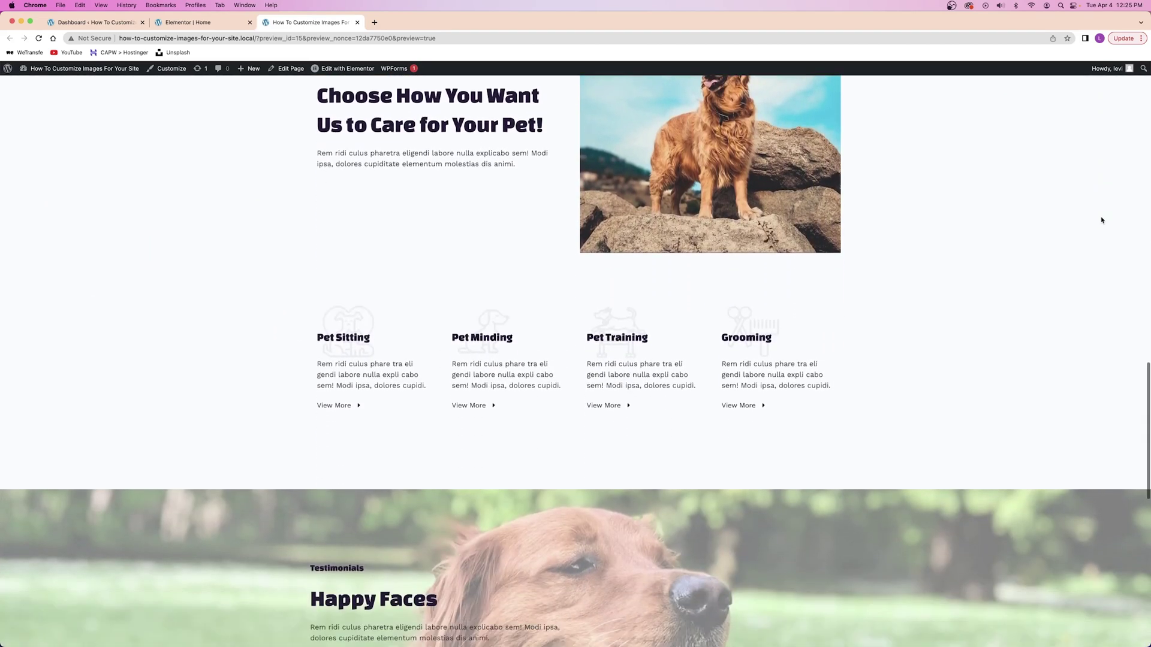
{"action": "scroll", "coordinate": [1101, 220], "scroll_direction": "down", "scroll_amount": 3}
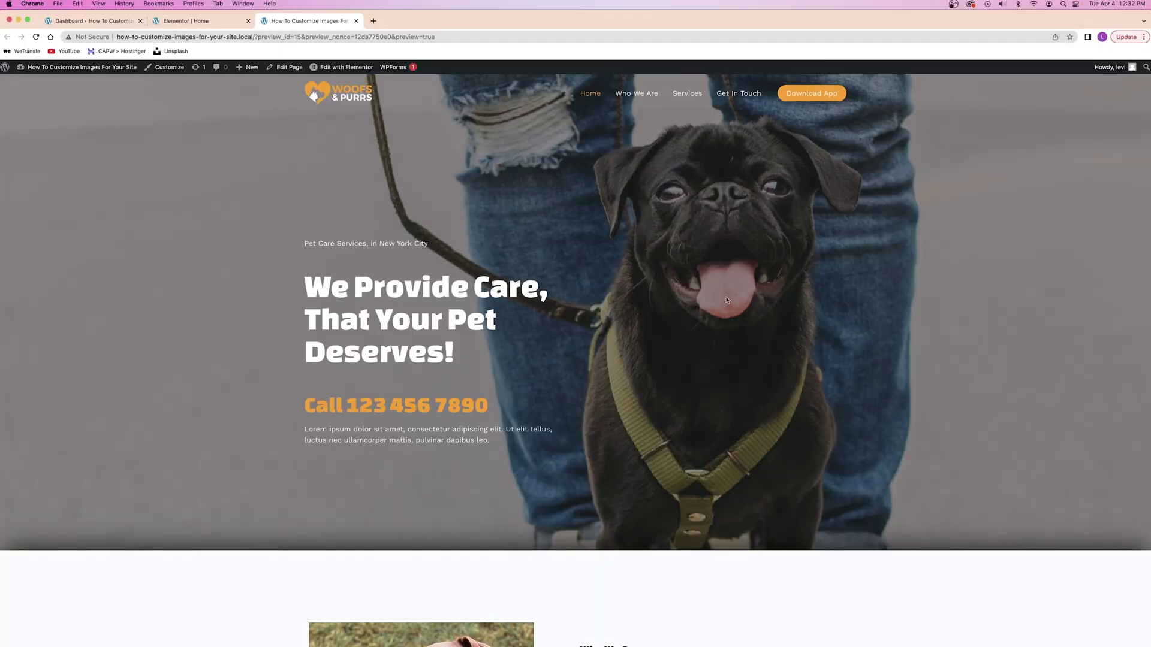
Step: Scroll through the updated Woofs & Purrs homepage with its pug, brown dog and beagle photos
{"action": "scroll", "coordinate": [904, 319], "scroll_direction": "down", "scroll_amount": 7}
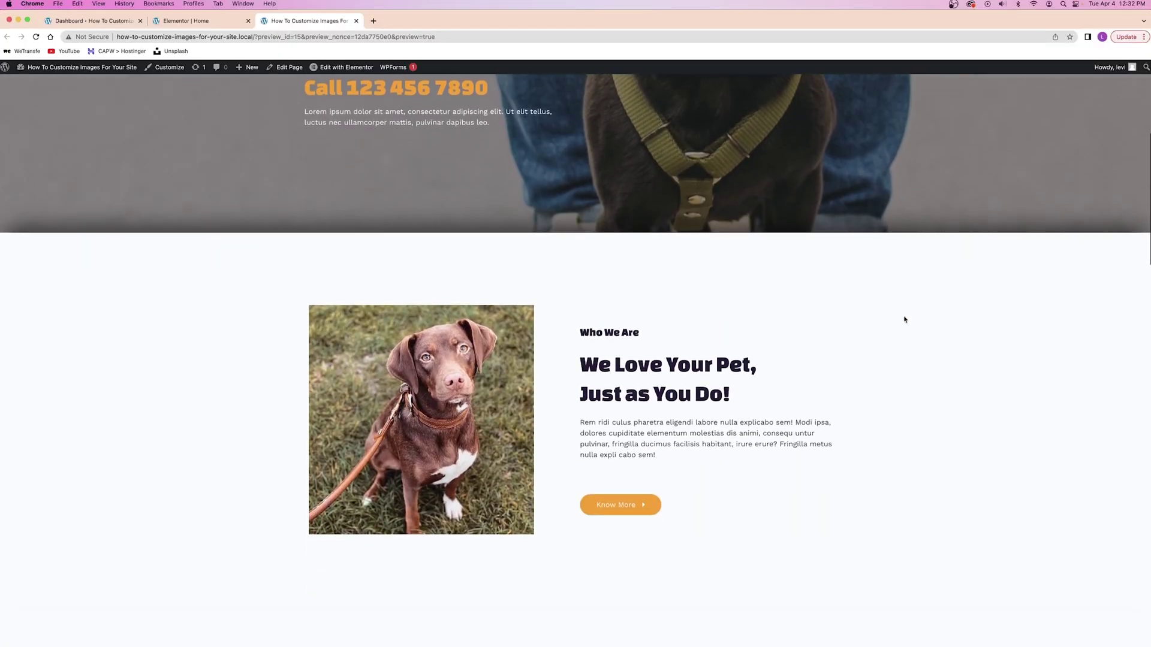
{"action": "scroll", "coordinate": [904, 319], "scroll_direction": "down", "scroll_amount": 12}
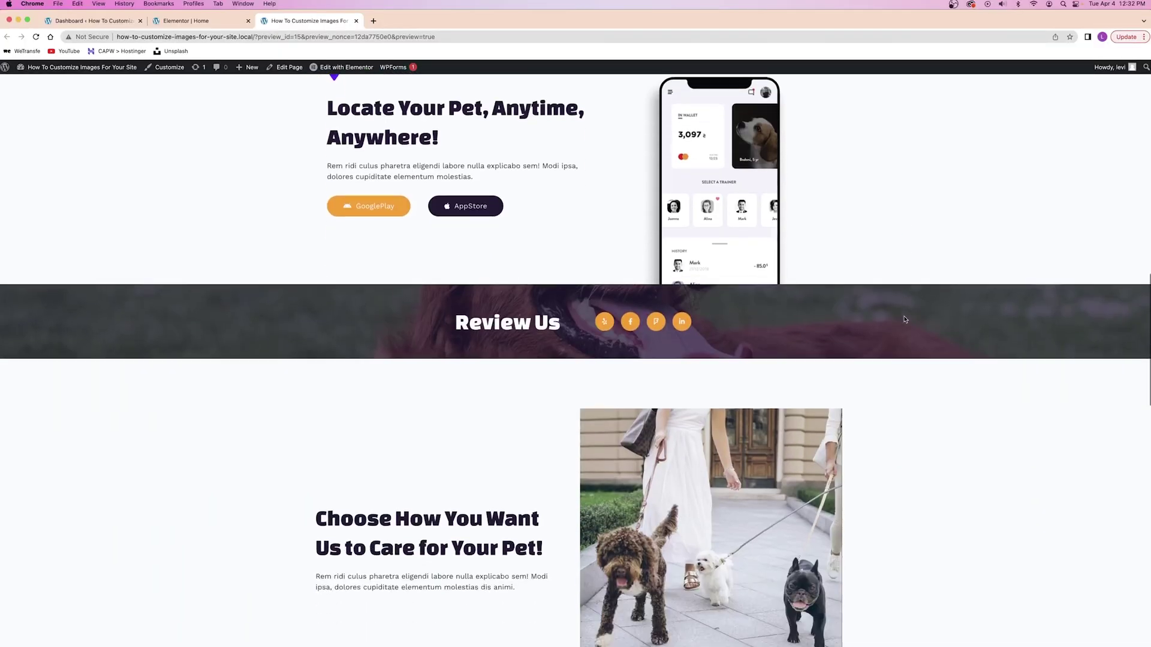
{"action": "scroll", "coordinate": [905, 319], "scroll_direction": "down", "scroll_amount": 9}
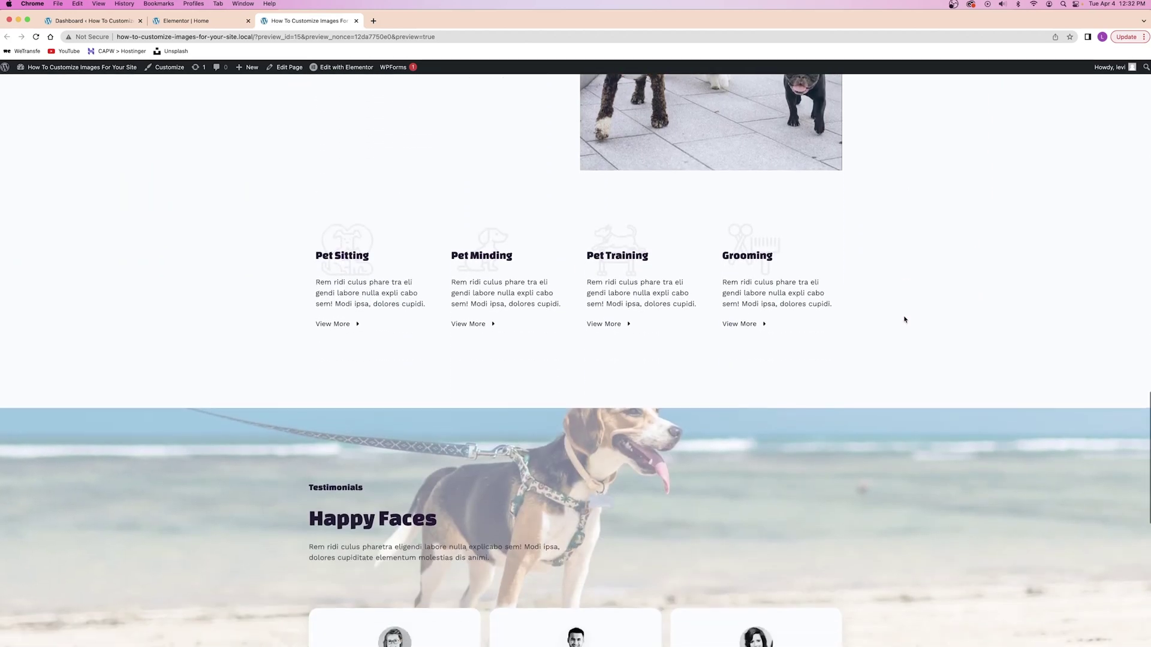
{"action": "scroll", "coordinate": [914, 322], "scroll_direction": "down", "scroll_amount": 3}
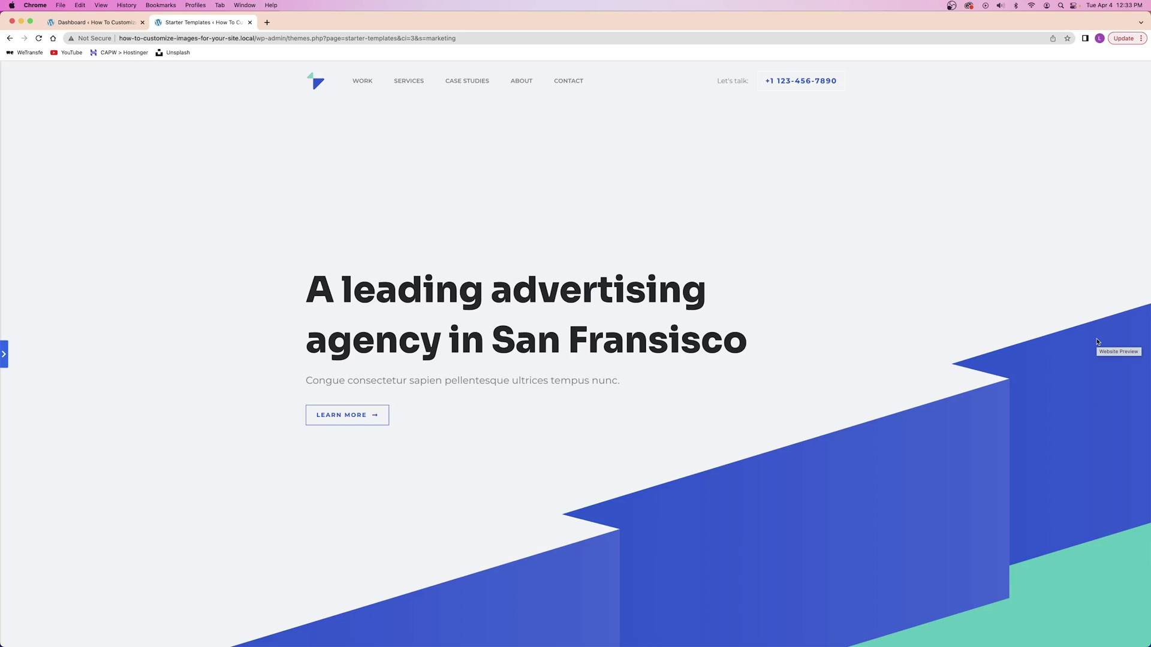
Step: Look through the marketing, Urban Nest construction and Gobios fitness previews, then open Gobios's About Us page
{"action": "scroll", "coordinate": [1142, 237], "scroll_direction": "down", "scroll_amount": 5}
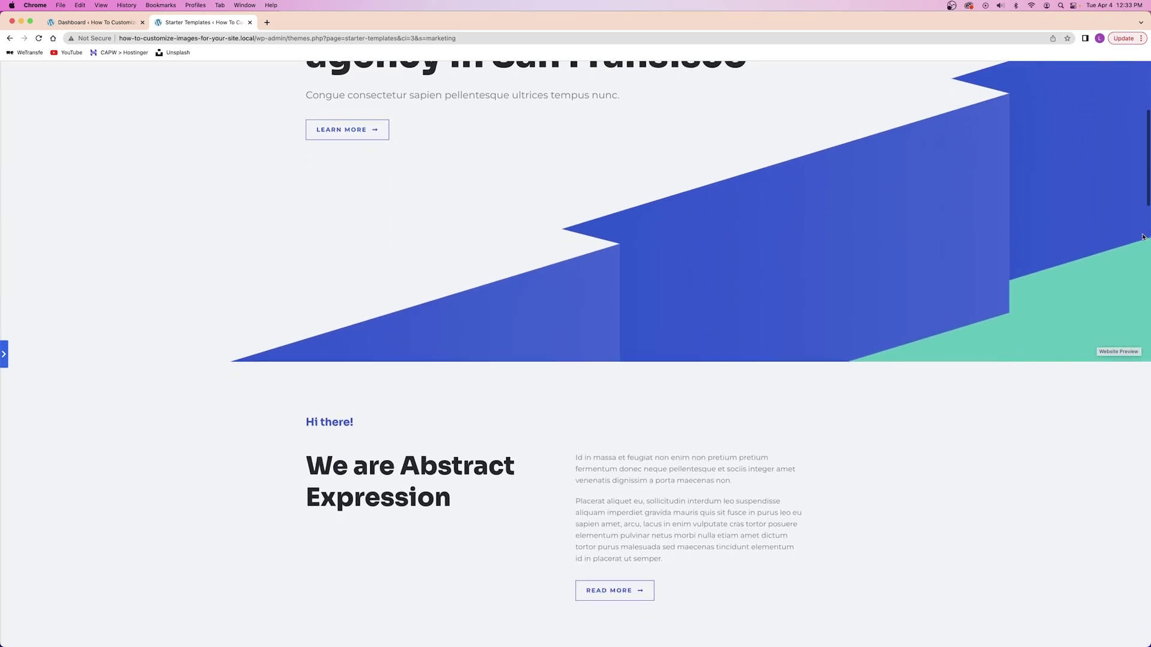
{"action": "scroll", "coordinate": [1142, 238], "scroll_direction": "down", "scroll_amount": 5}
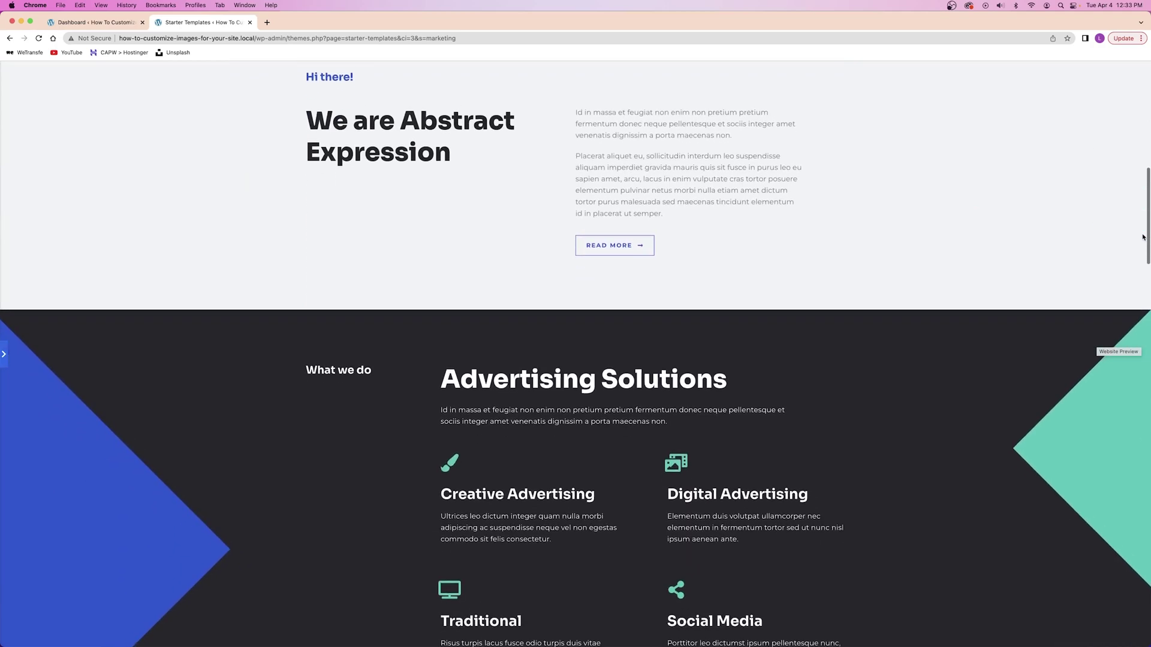
{"action": "scroll", "coordinate": [1142, 237], "scroll_direction": "down", "scroll_amount": 2}
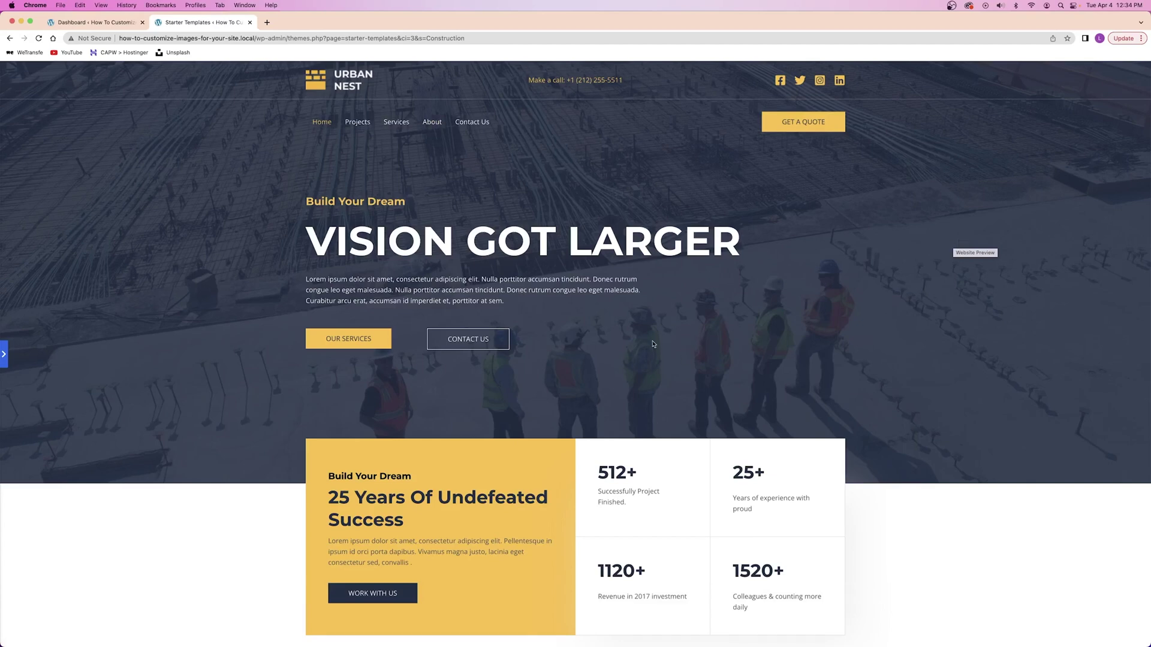
{"action": "scroll", "coordinate": [704, 349], "scroll_direction": "down", "scroll_amount": 10}
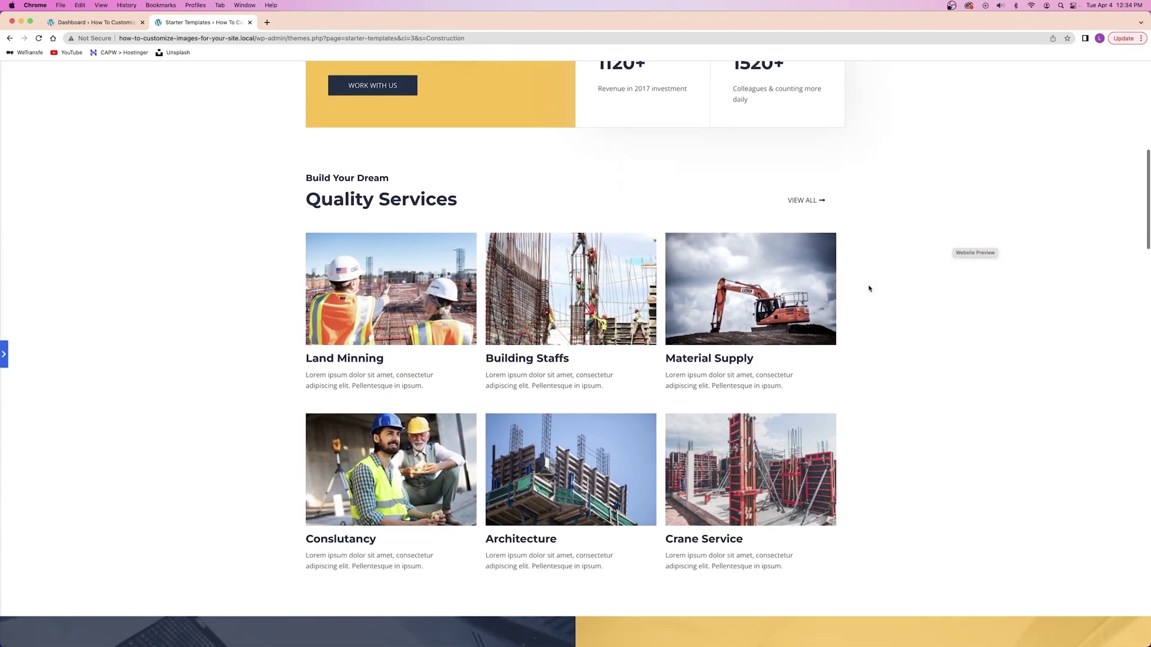
{"action": "scroll", "coordinate": [868, 288], "scroll_direction": "down", "scroll_amount": 4}
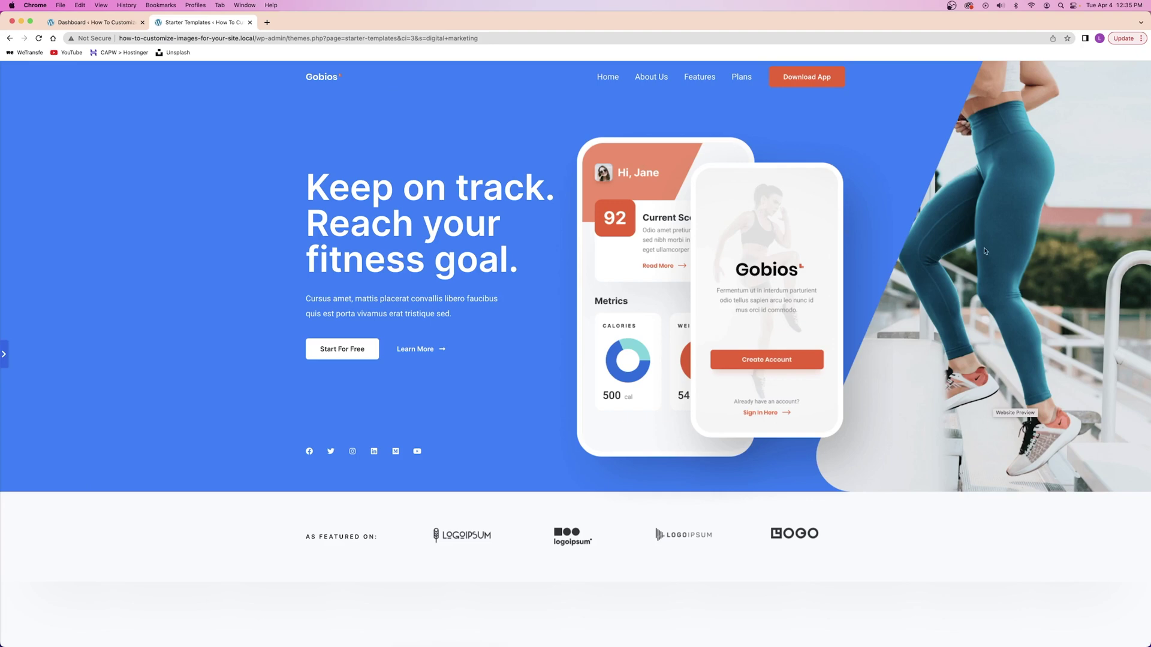
{"action": "scroll", "coordinate": [978, 242], "scroll_direction": "down", "scroll_amount": 9}
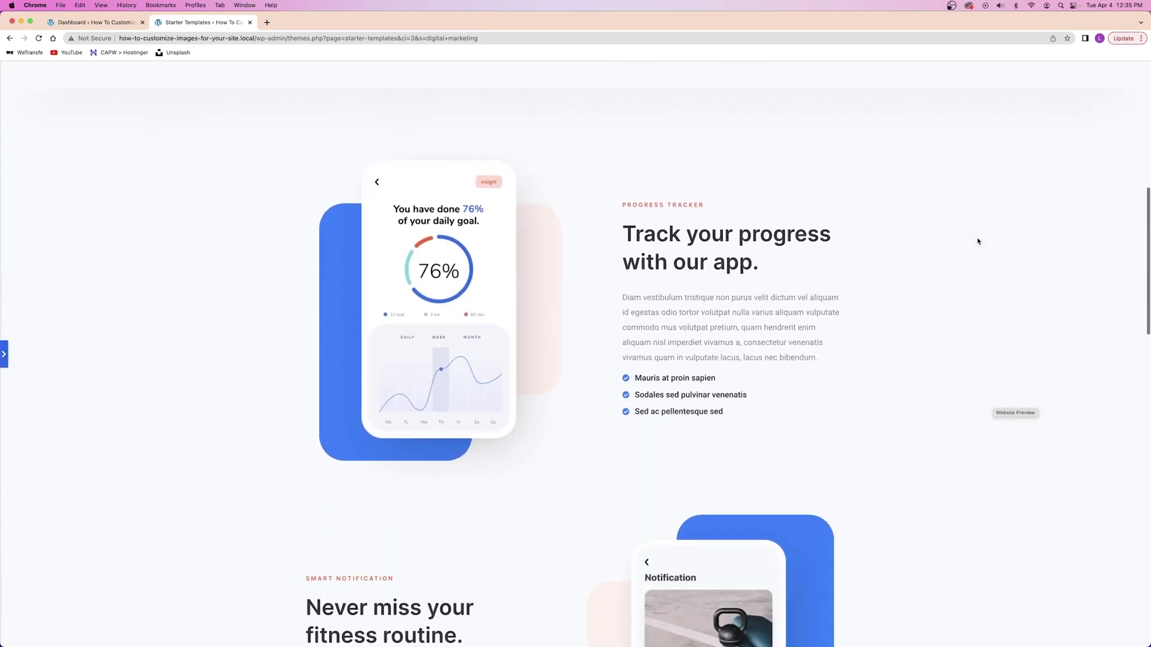
{"action": "scroll", "coordinate": [737, 347], "scroll_direction": "down", "scroll_amount": 13}
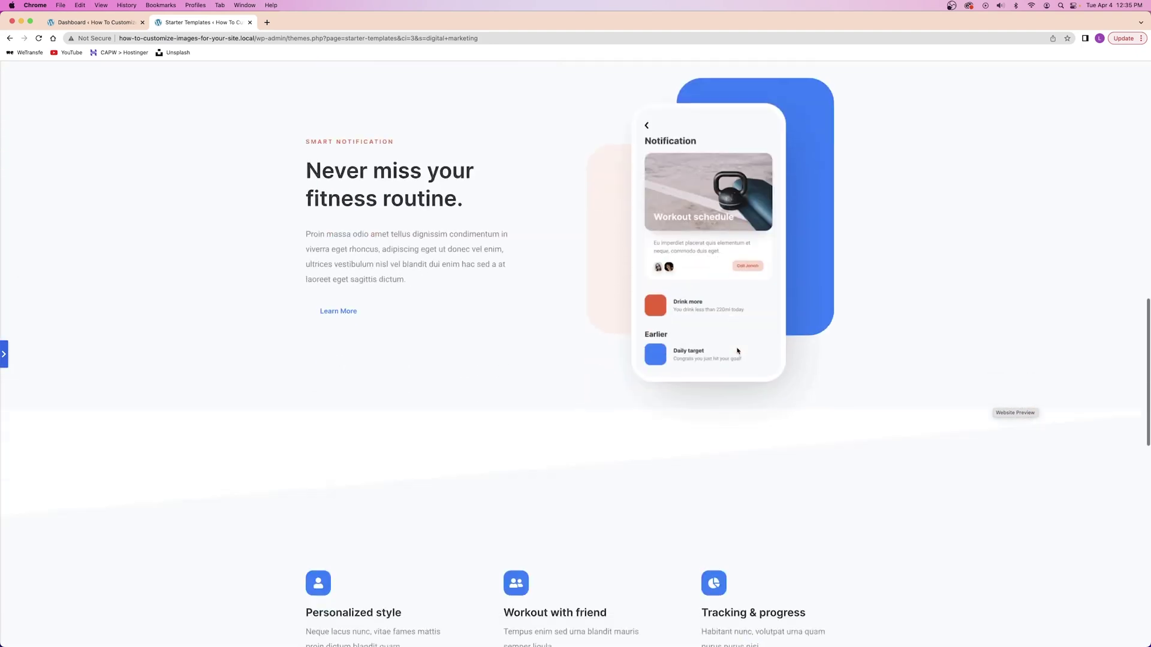
{"action": "scroll", "coordinate": [737, 347], "scroll_direction": "down", "scroll_amount": 7}
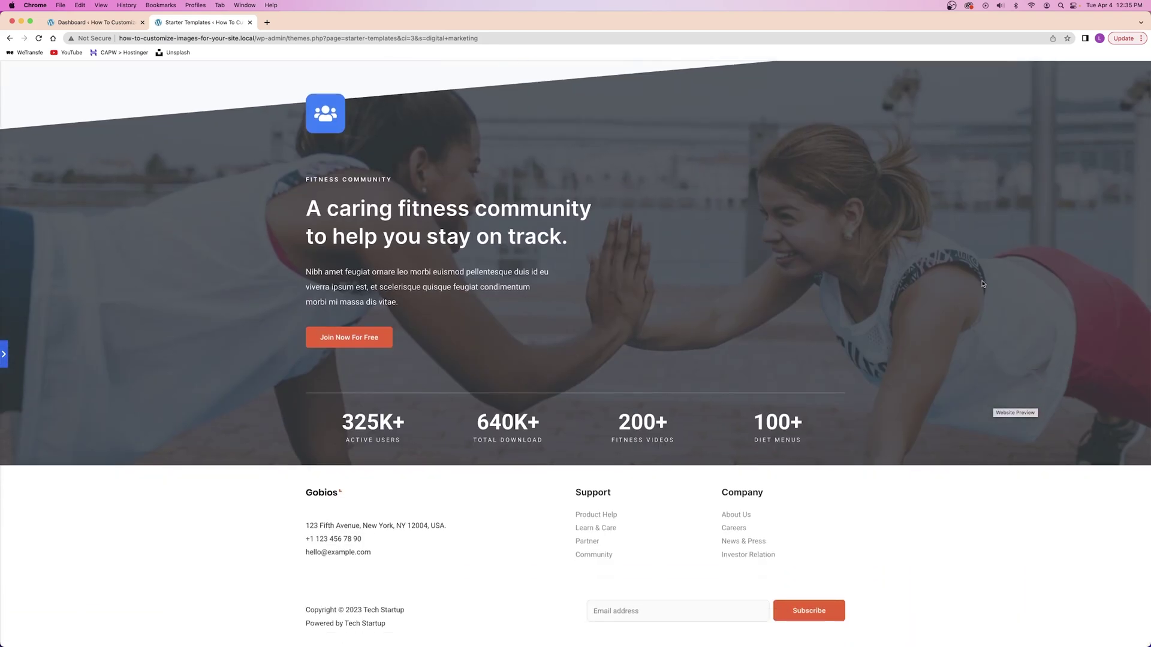
{"action": "scroll", "coordinate": [872, 244], "scroll_direction": "up", "scroll_amount": 20}
{"action": "left_click", "coordinate": [653, 83]}
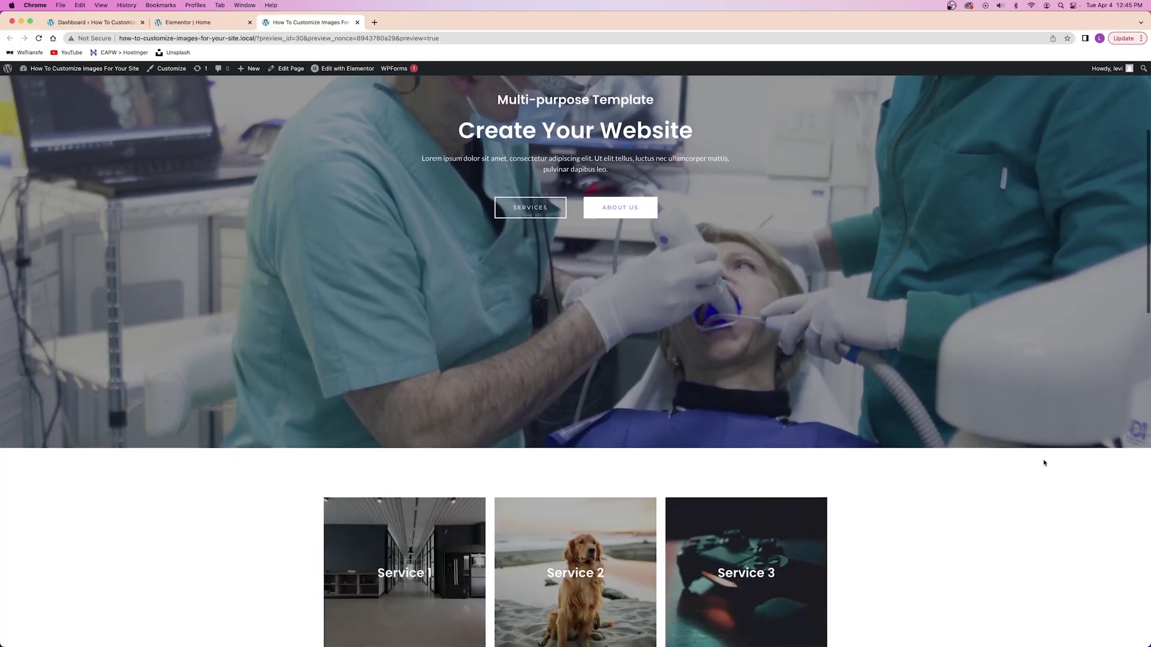
Step: Scroll the multi-purpose preview down to the photo gallery and back, then through the mountain-photo version
{"action": "scroll", "coordinate": [1043, 462], "scroll_direction": "down", "scroll_amount": 5}
{"action": "scroll", "coordinate": [1043, 462], "scroll_direction": "down", "scroll_amount": 12}
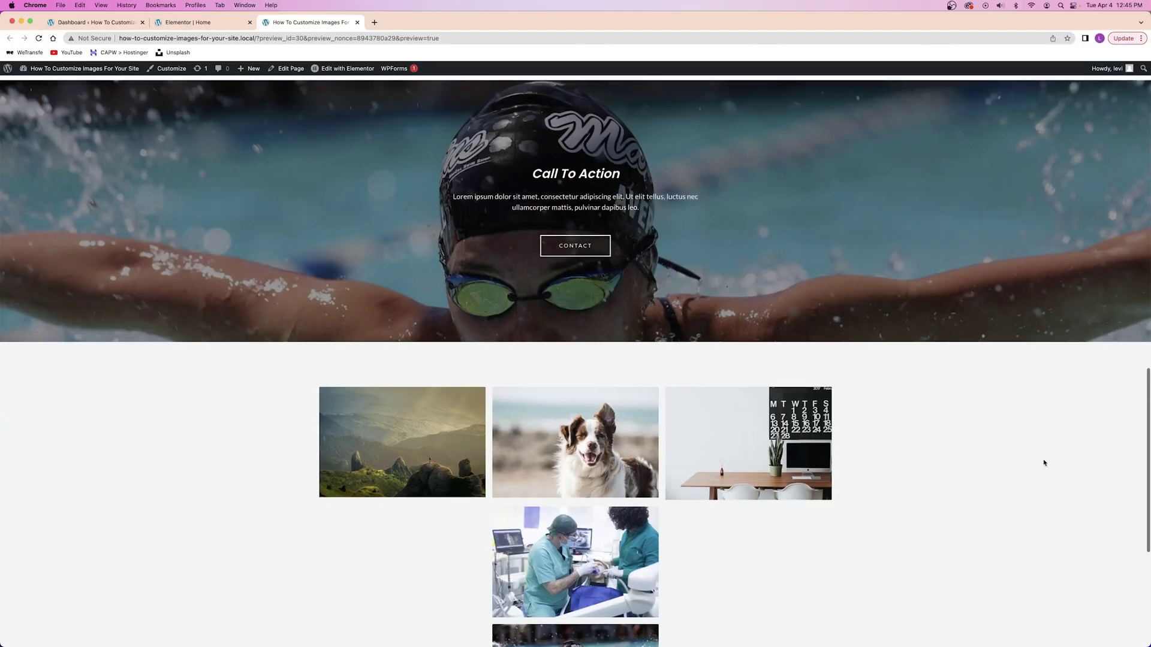
{"action": "scroll", "coordinate": [1043, 463], "scroll_direction": "up", "scroll_amount": 9}
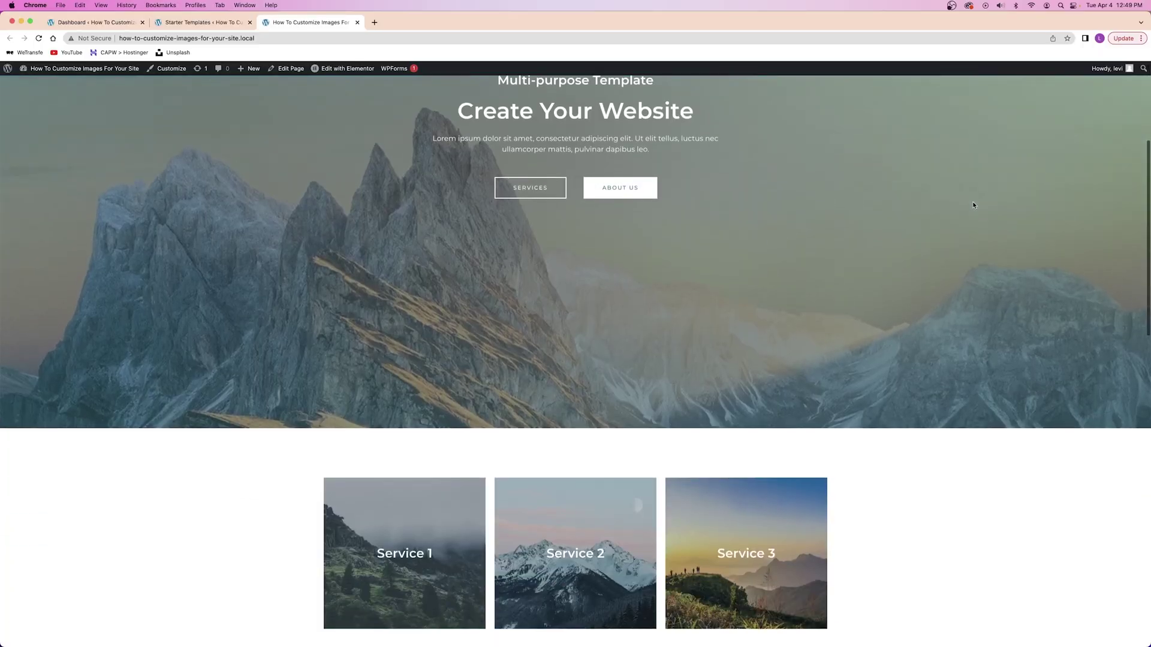
{"action": "scroll", "coordinate": [972, 202], "scroll_direction": "down", "scroll_amount": 13}
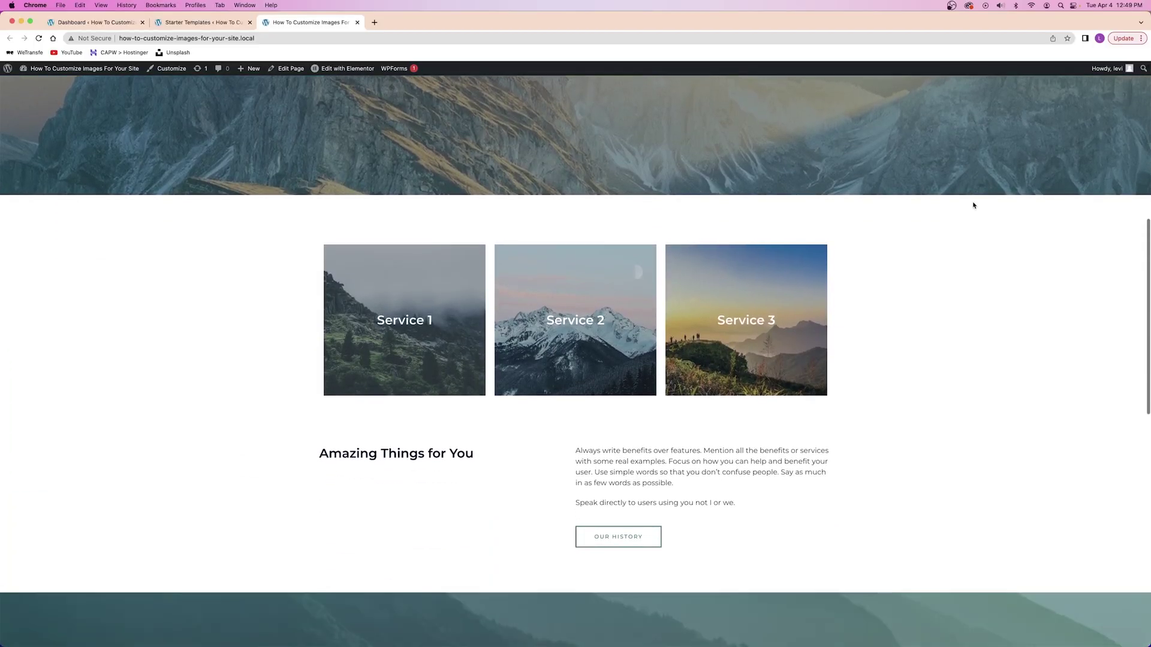
{"action": "scroll", "coordinate": [972, 201], "scroll_direction": "up", "scroll_amount": 13}
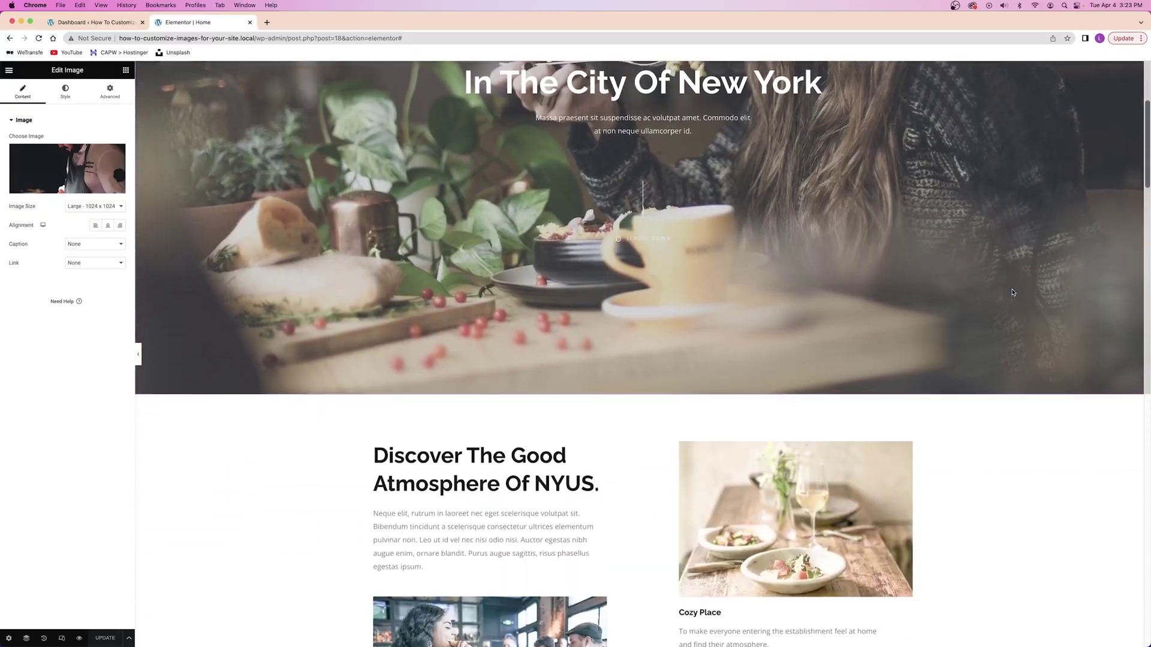
Step: Scroll through the NYUS restaurant page in the editor and its preview, then reach the Media Library
{"action": "scroll", "coordinate": [1012, 291], "scroll_direction": "down", "scroll_amount": 10}
{"action": "scroll", "coordinate": [1012, 293], "scroll_direction": "down", "scroll_amount": 7}
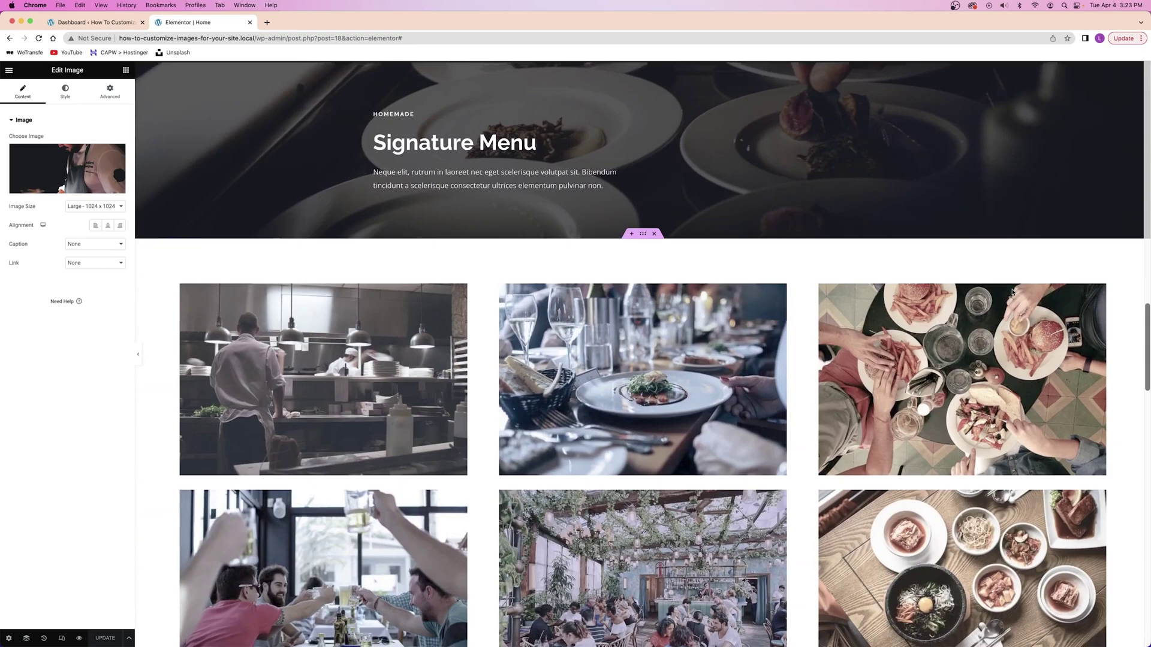
{"action": "scroll", "coordinate": [1012, 292], "scroll_direction": "down", "scroll_amount": 15}
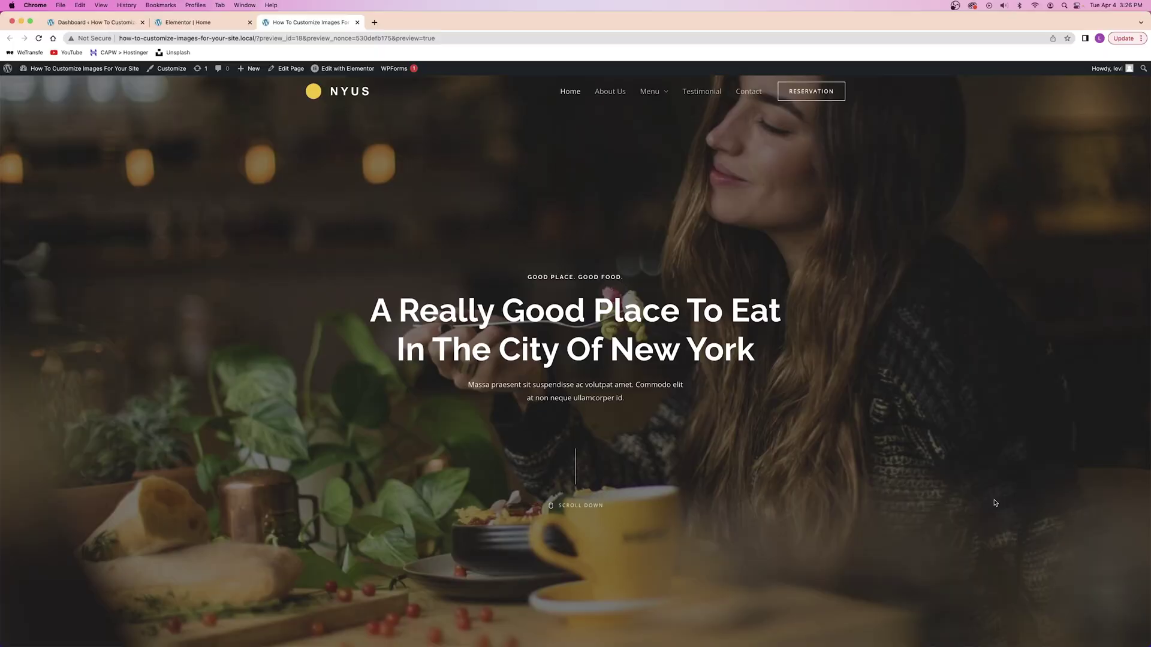
{"action": "scroll", "coordinate": [995, 503], "scroll_direction": "down", "scroll_amount": 7}
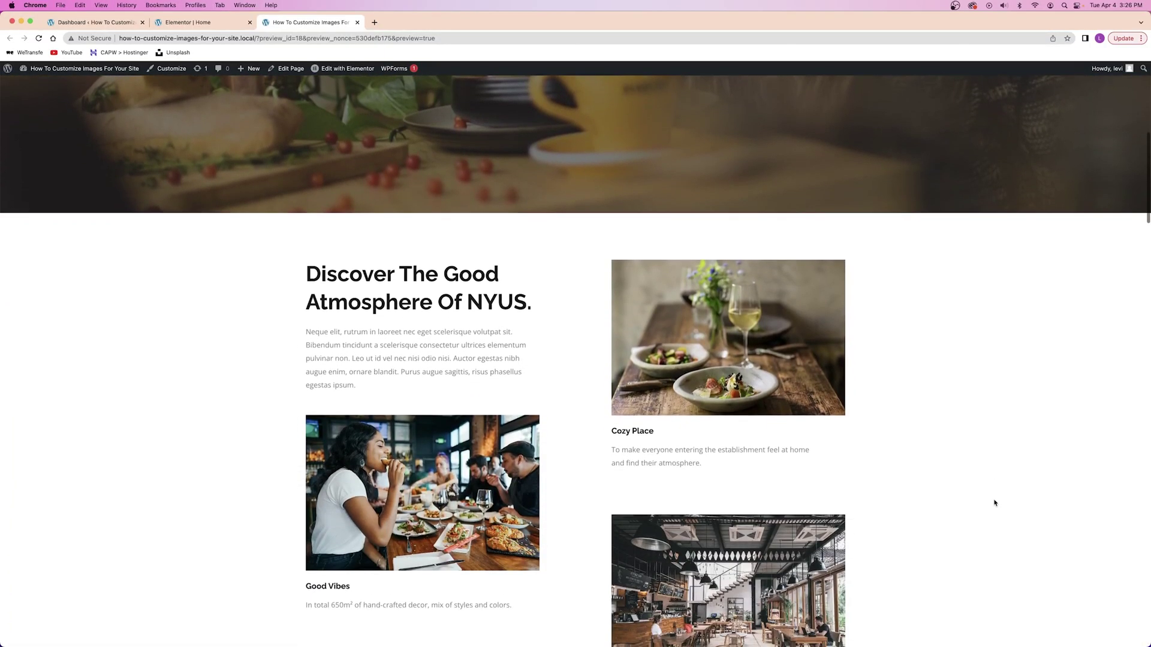
{"action": "scroll", "coordinate": [995, 503], "scroll_direction": "down", "scroll_amount": 7}
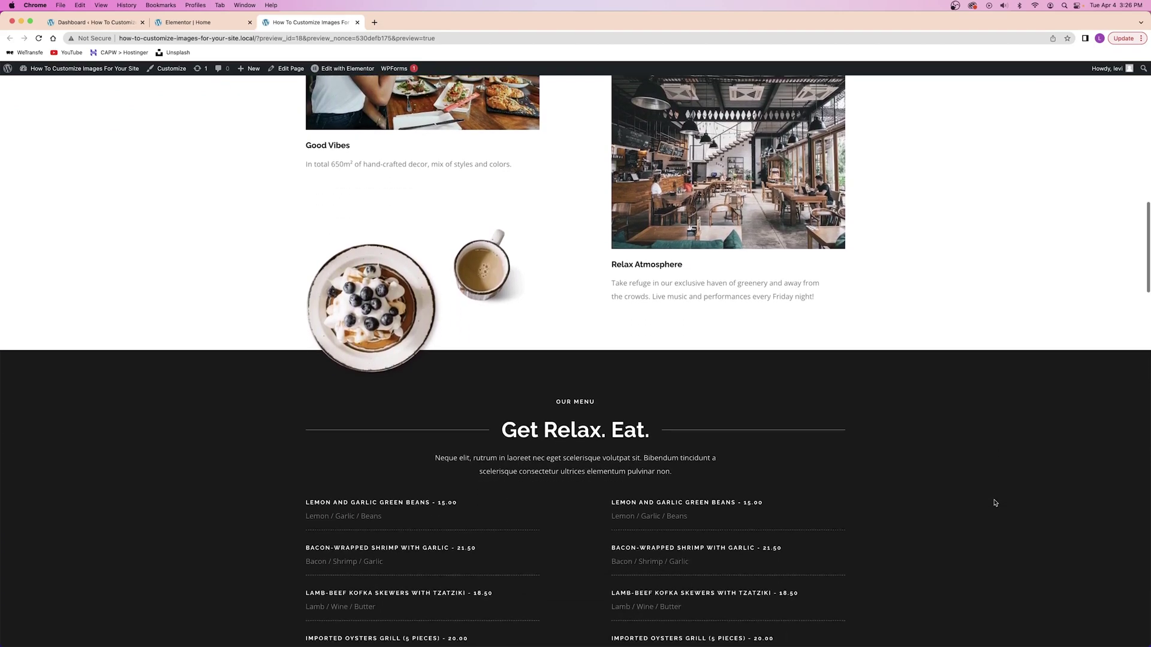
{"action": "scroll", "coordinate": [995, 503], "scroll_direction": "down", "scroll_amount": 6}
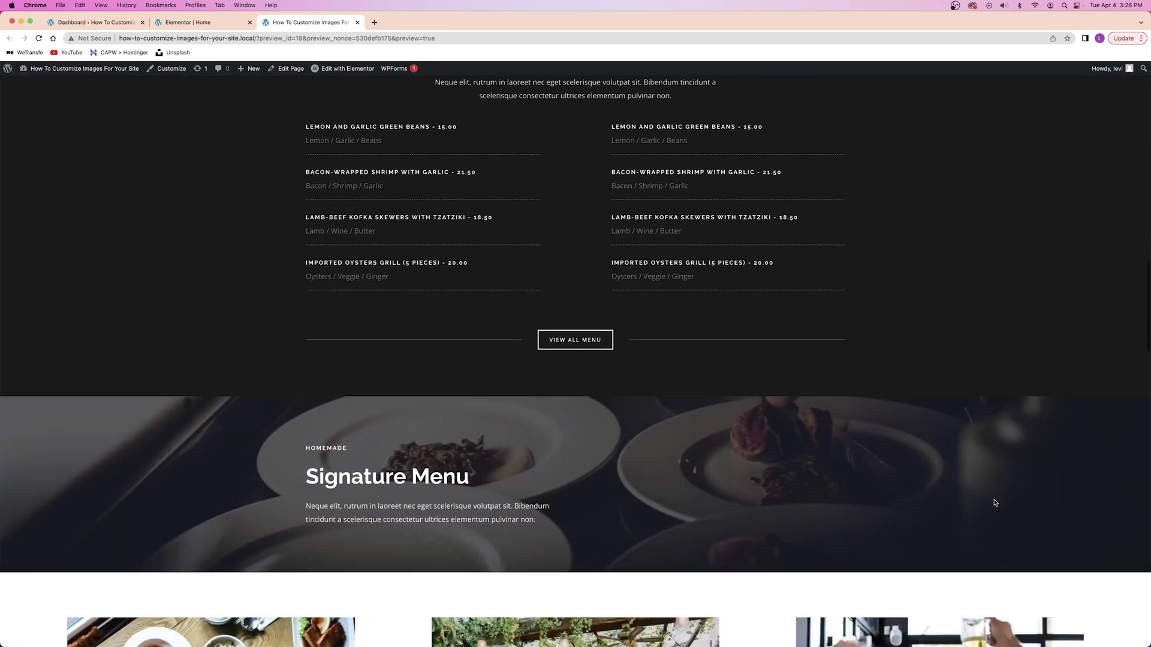
{"action": "scroll", "coordinate": [995, 503], "scroll_direction": "down", "scroll_amount": 8}
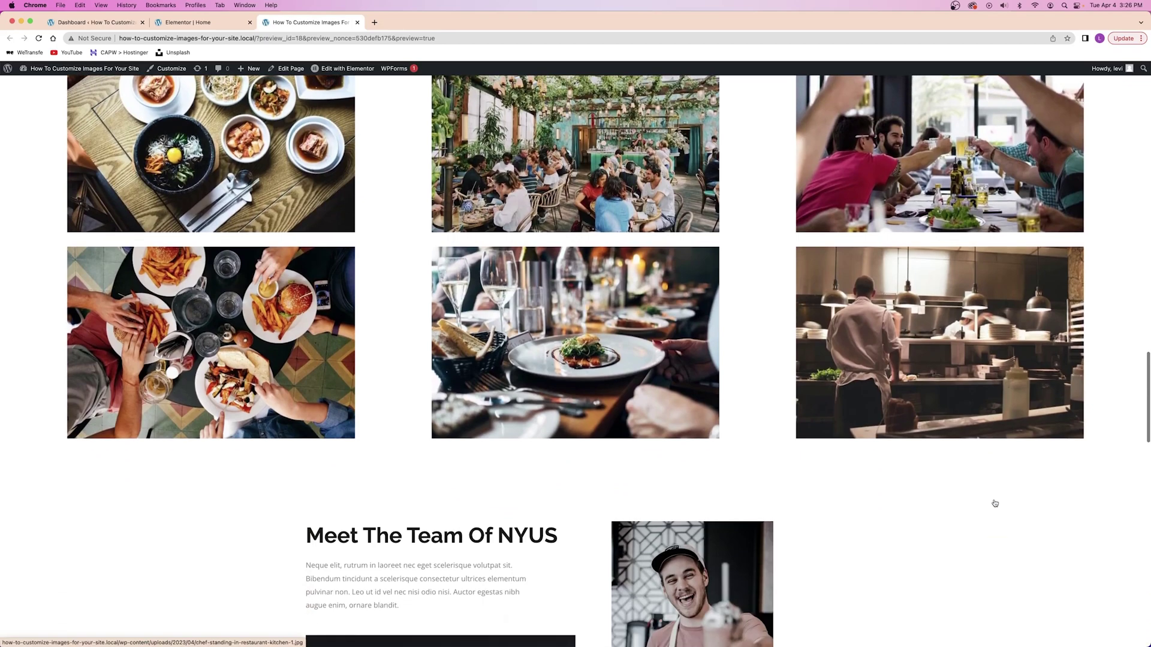
{"action": "scroll", "coordinate": [995, 503], "scroll_direction": "down", "scroll_amount": 10}
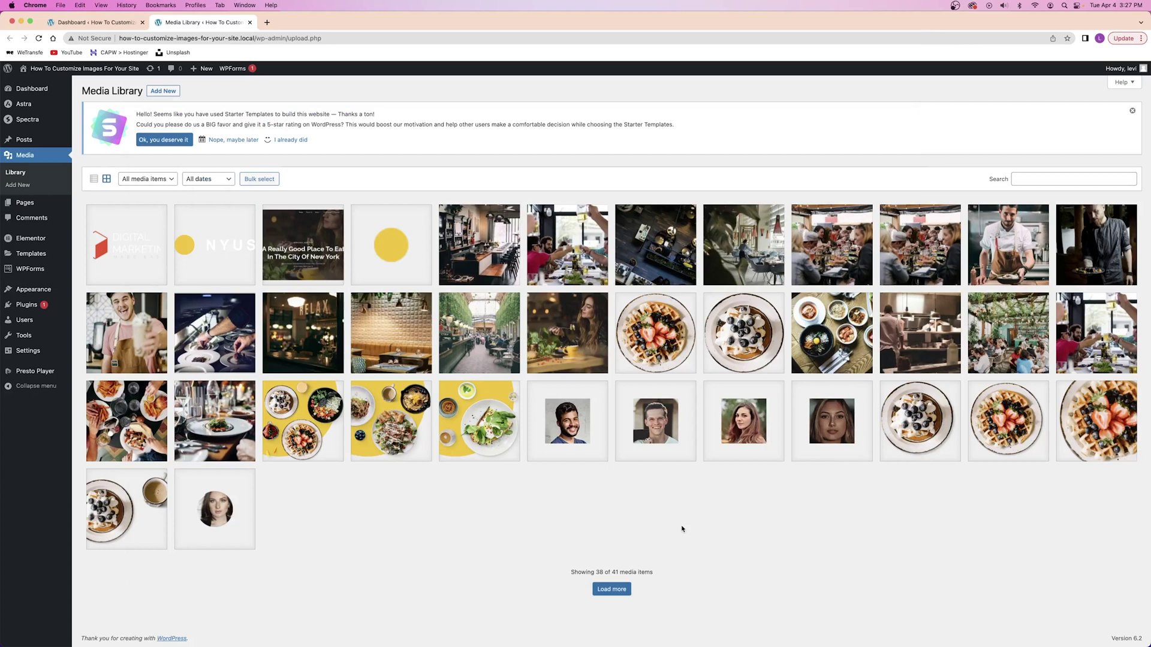
Step: Start adding new files to the WordPress Media Library
{"action": "left_click", "coordinate": [161, 93]}
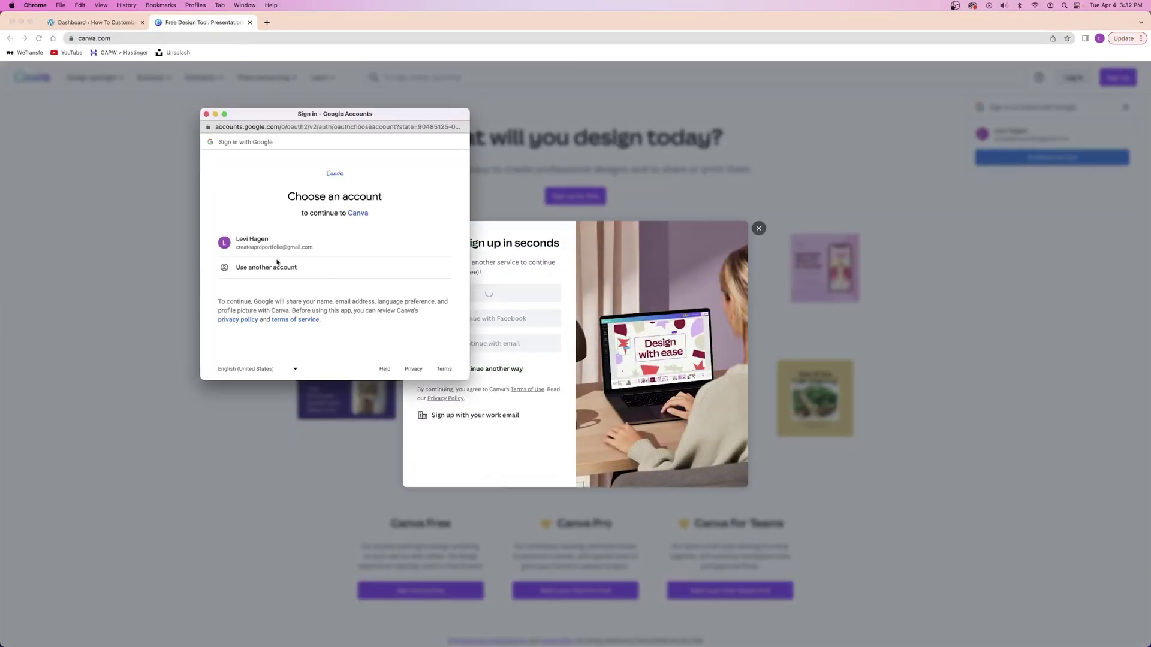
Step: Sign in to Canva with Google and open a new 800 × 600 px photo editor design
{"action": "left_click", "coordinate": [264, 239]}
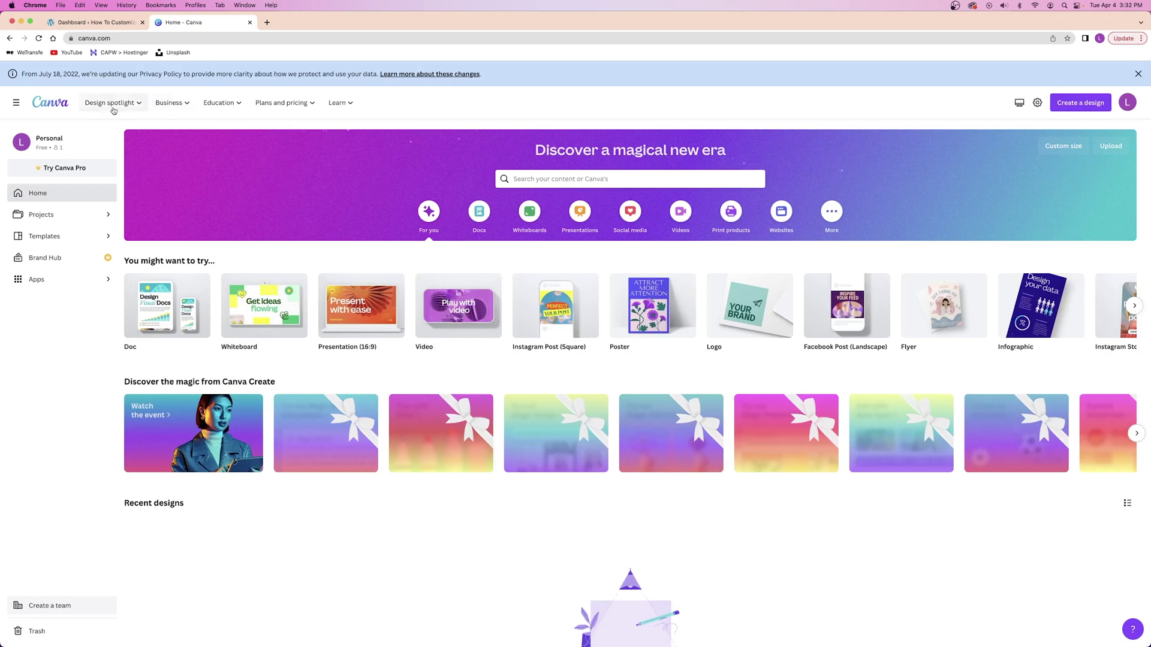
{"action": "mouse_move", "coordinate": [113, 111]}
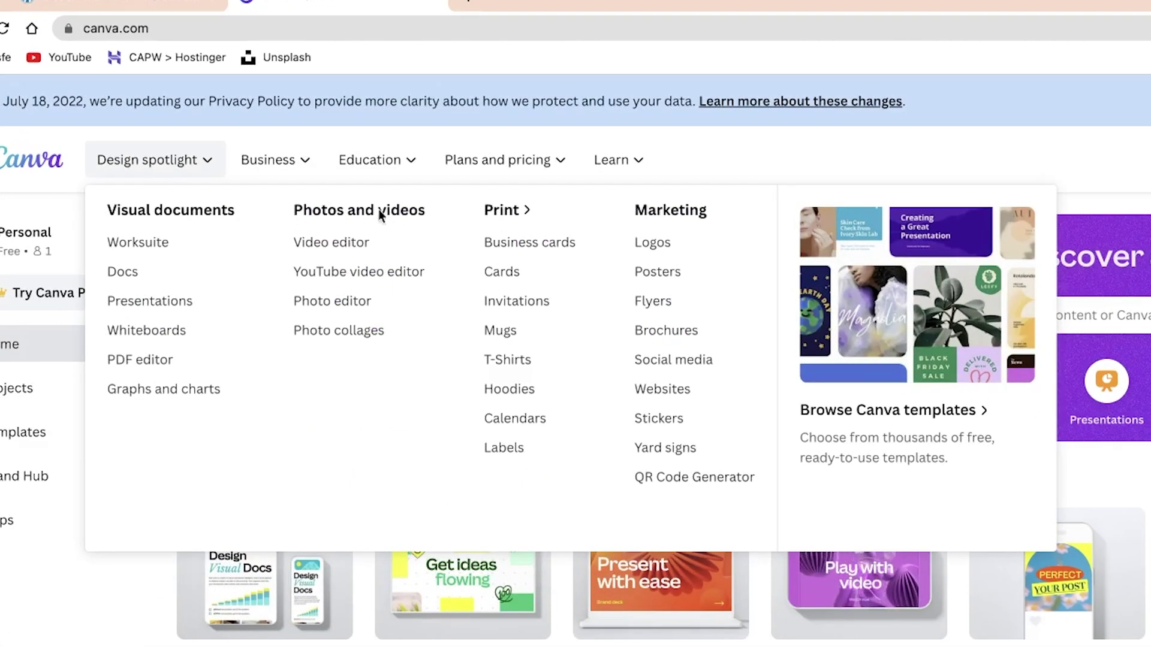
{"action": "left_click", "coordinate": [343, 307]}
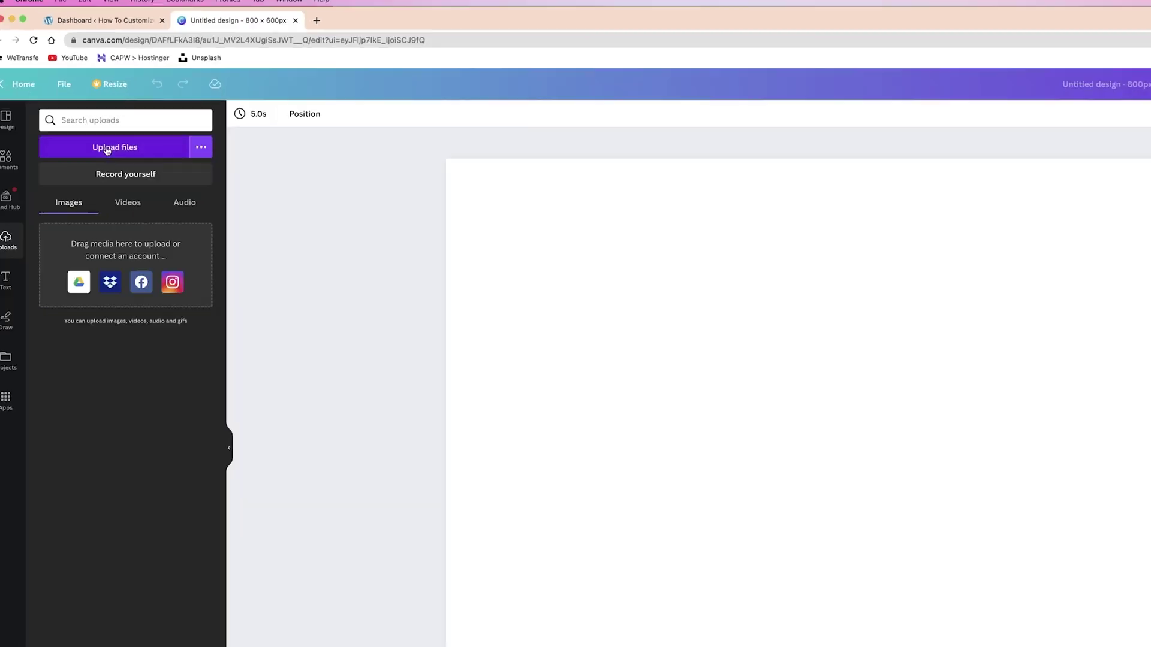
Step: Upload the restaurant photos to Canva and place the woman-eating photo on the canvas
{"action": "left_click", "coordinate": [144, 243]}
{"action": "left_click", "coordinate": [624, 223]}
{"action": "left_click", "coordinate": [821, 445]}
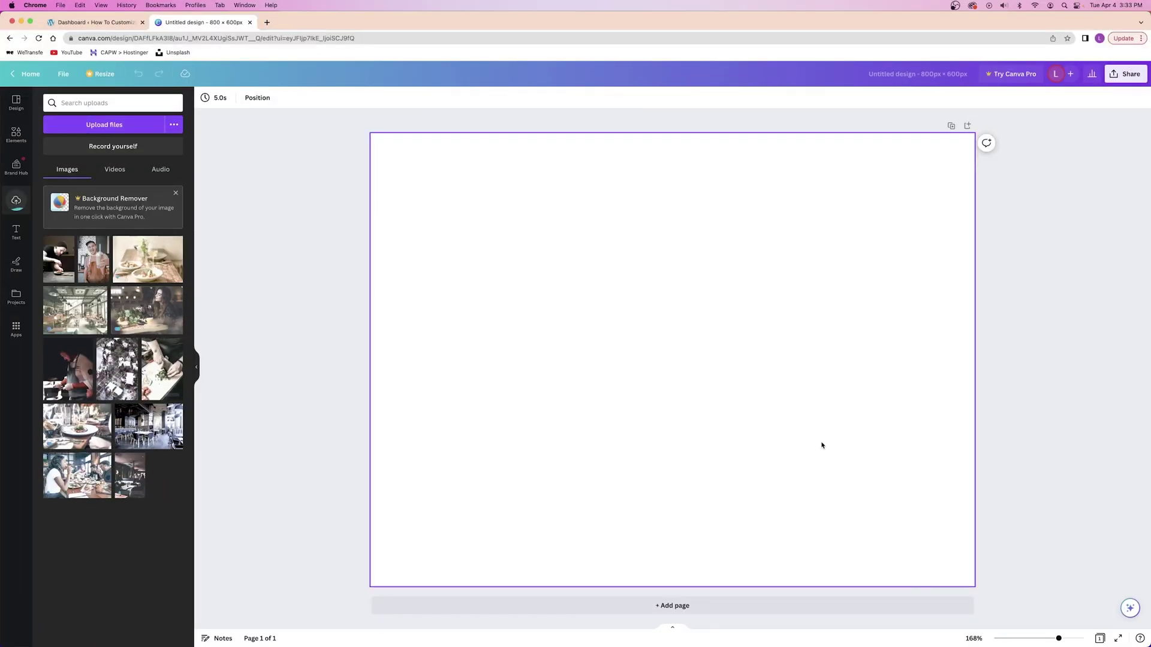
{"action": "left_click", "coordinate": [94, 397]}
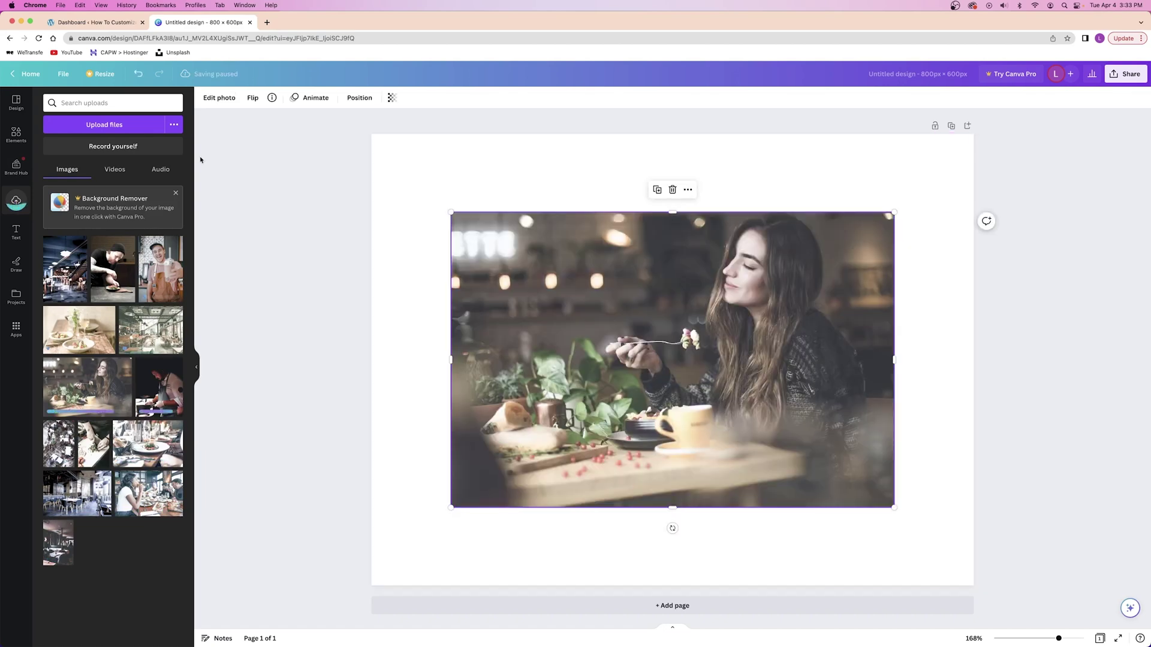
Step: Warm the photo to temperature 42, tune light, colour and vignette, and pick a preset crop ratio
{"action": "left_click", "coordinate": [220, 98]}
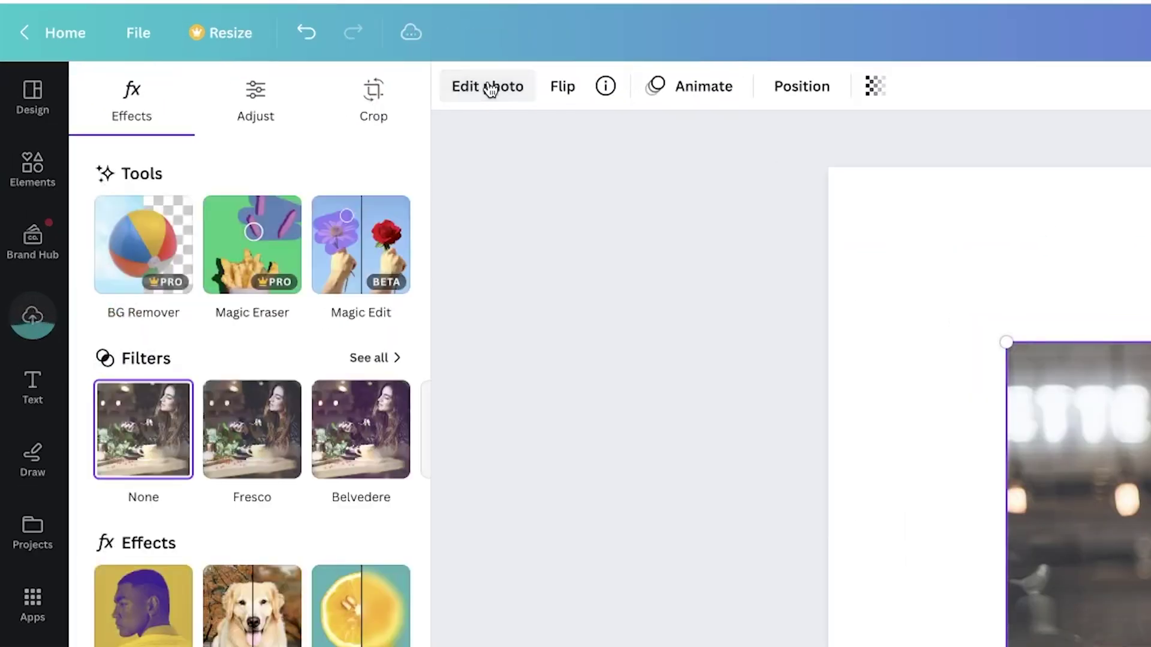
{"action": "left_click", "coordinate": [116, 103]}
{"action": "left_click_drag", "start_coordinate": [113, 234], "coordinate": [142, 233]}
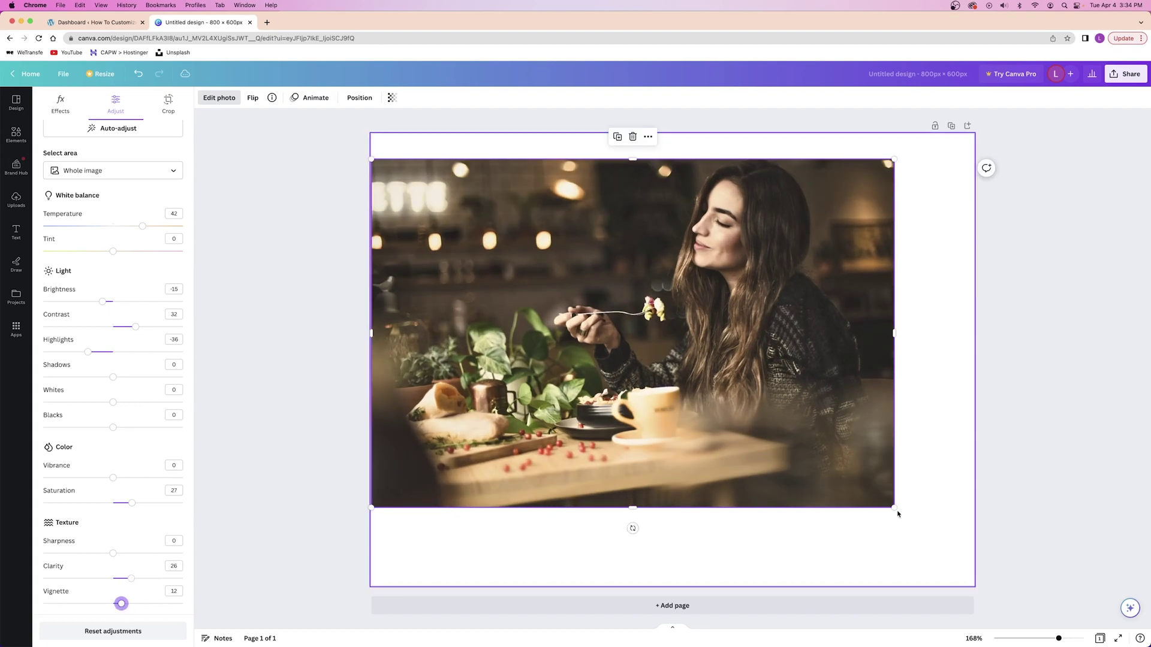
{"action": "left_click_drag", "start_coordinate": [896, 511], "coordinate": [973, 560]}
{"action": "left_click", "coordinate": [168, 103]}
{"action": "left_click", "coordinate": [157, 180]}
Step: Apply the crop and download the design as a JPG
{"action": "left_click", "coordinate": [149, 627]}
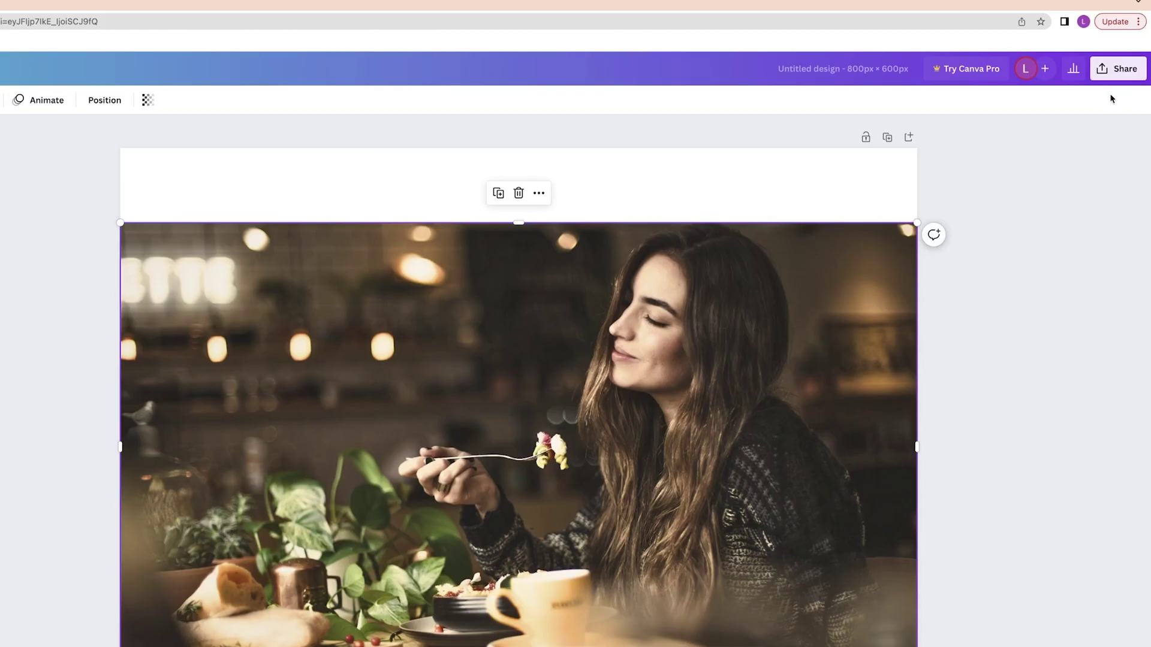
{"action": "left_click", "coordinate": [1121, 74]}
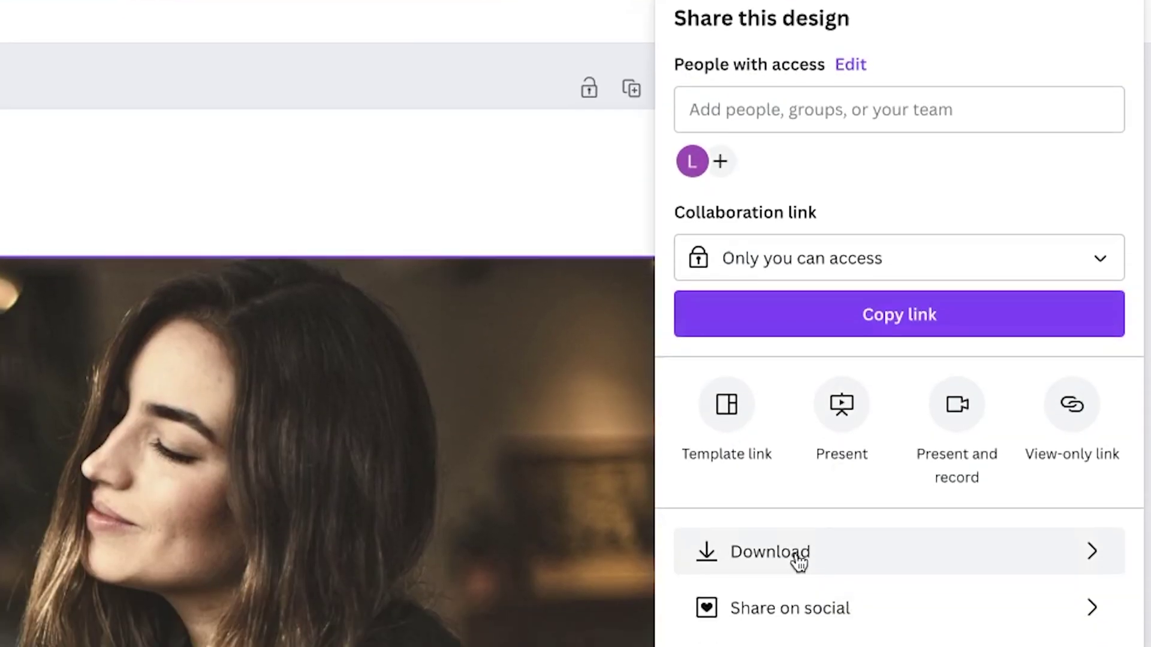
{"action": "left_click", "coordinate": [797, 643]}
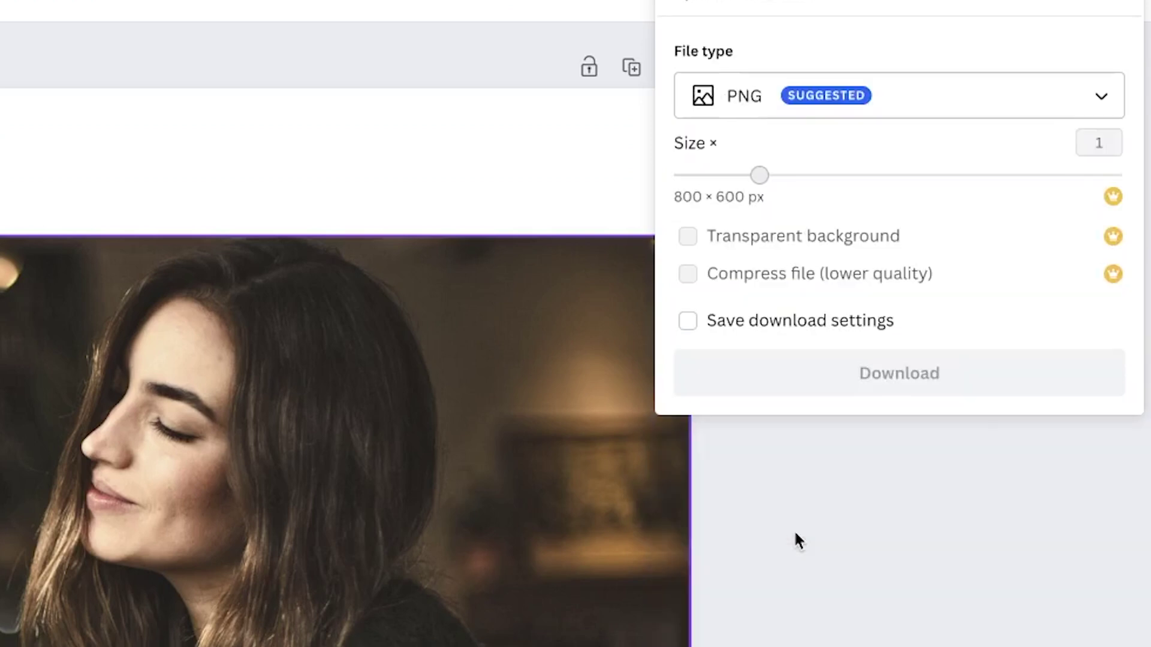
{"action": "left_click", "coordinate": [847, 110]}
{"action": "left_click", "coordinate": [834, 163]}
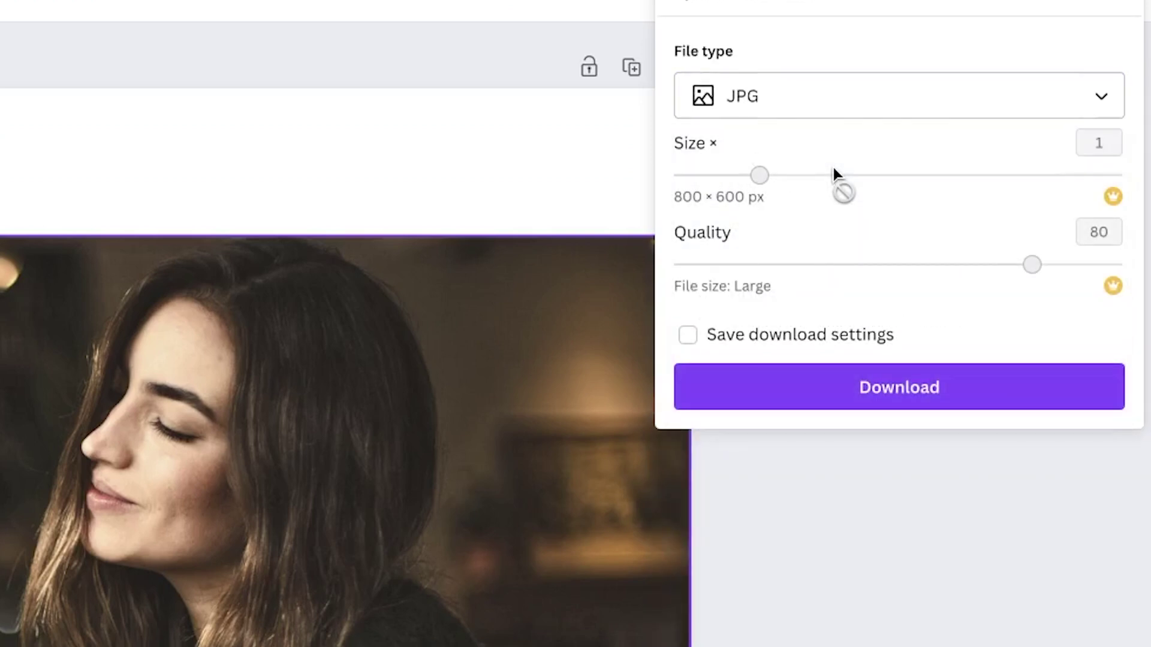
{"action": "left_click", "coordinate": [899, 389]}
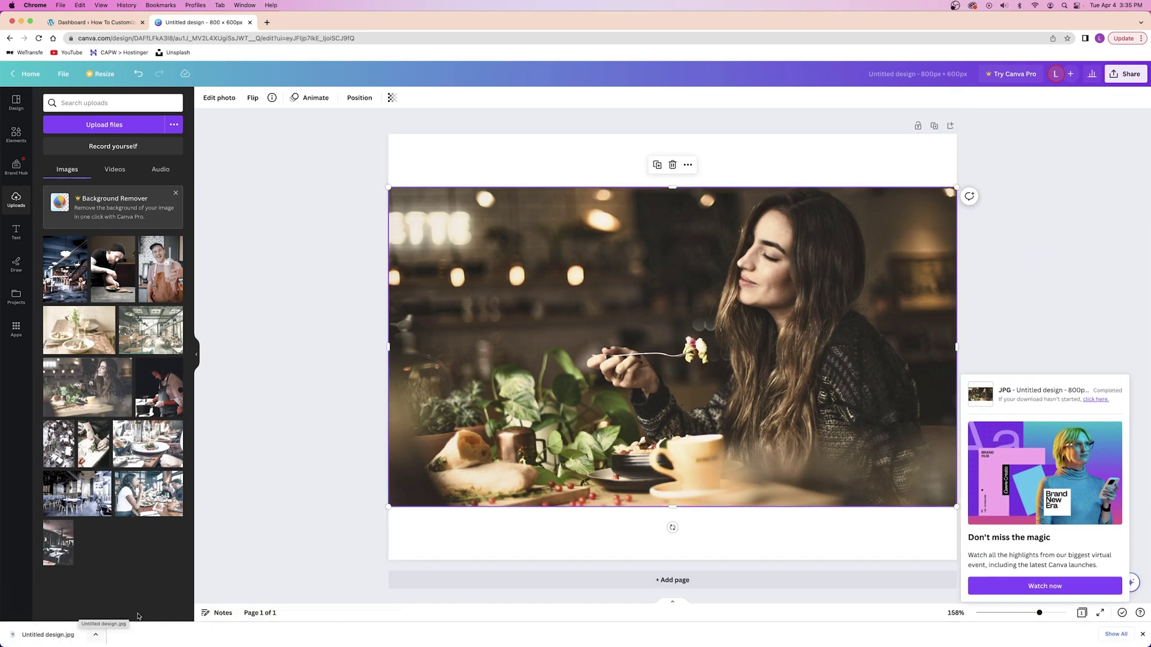
Step: Upload every image in the edited folder to the WordPress Media Library, then view the live site
{"action": "left_click", "coordinate": [108, 22]}
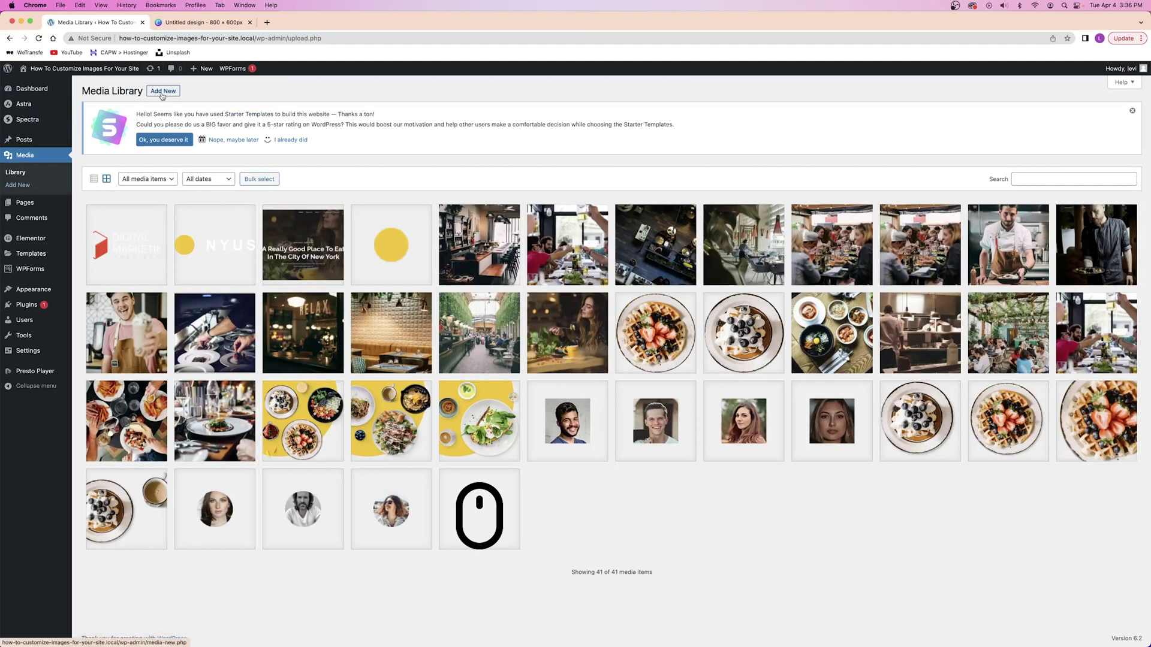
{"action": "left_click", "coordinate": [163, 90]}
{"action": "left_click", "coordinate": [623, 220]}
{"action": "left_click", "coordinate": [617, 214]}
{"action": "left_click", "coordinate": [617, 239]}
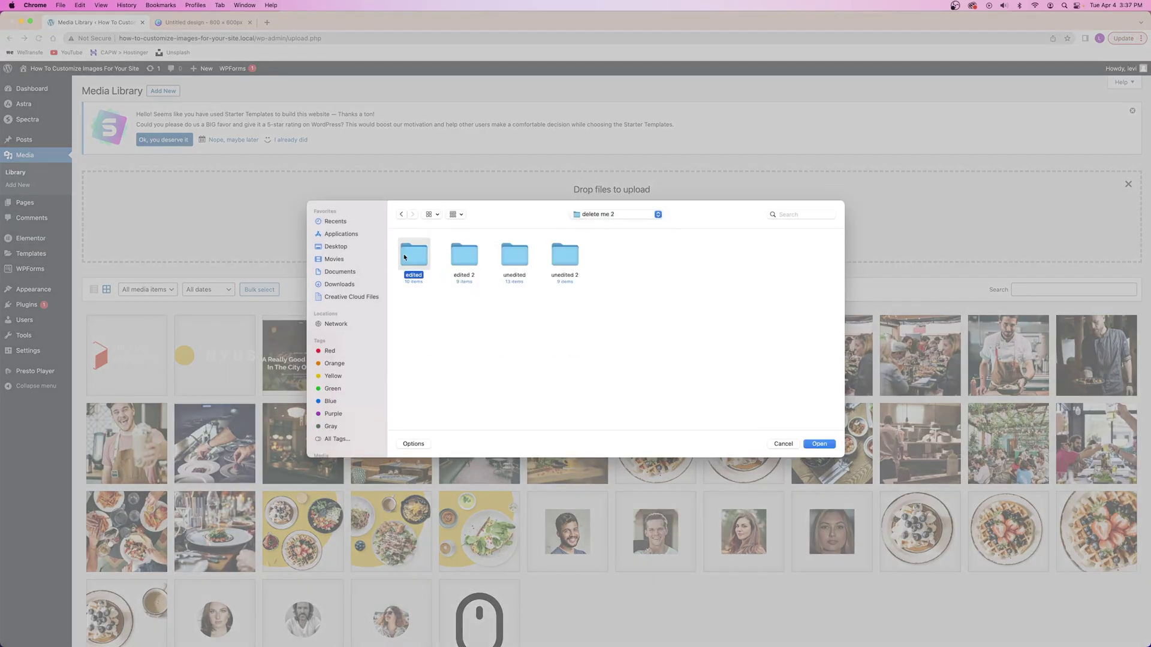
{"action": "double_click", "coordinate": [404, 257]}
{"action": "key", "text": "super+a"}
{"action": "left_click", "coordinate": [819, 444]}
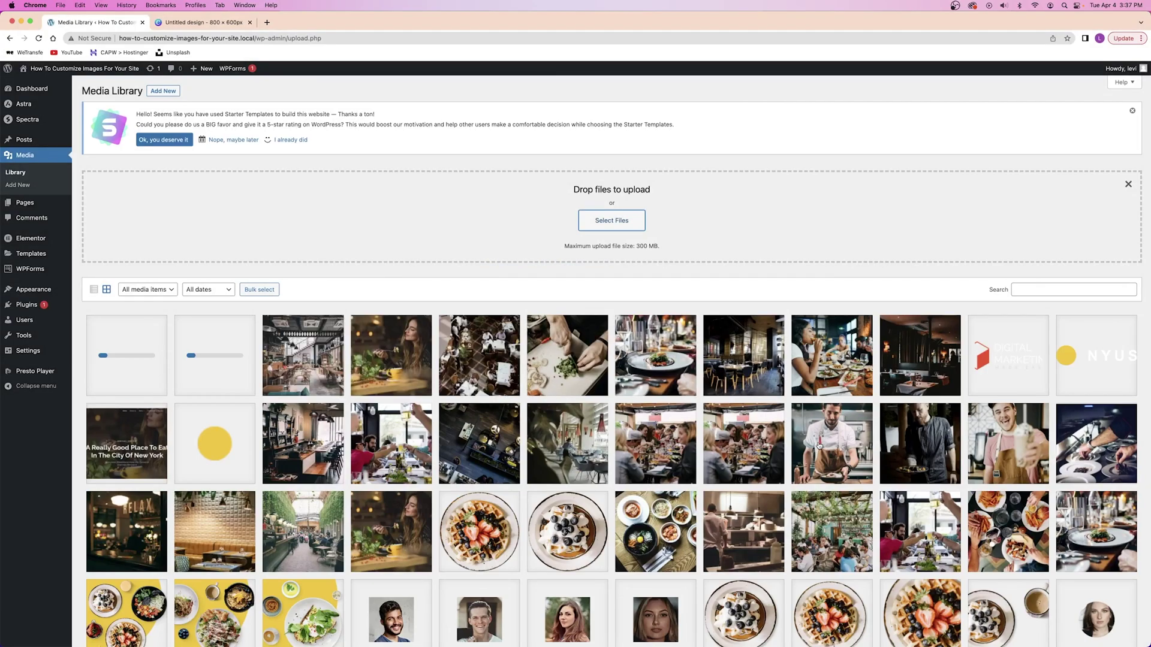
{"action": "left_click", "coordinate": [32, 88]}
{"action": "left_click", "coordinate": [83, 68], "text": "super"}
{"action": "scroll", "coordinate": [572, 312], "scroll_direction": "down", "scroll_amount": 15}
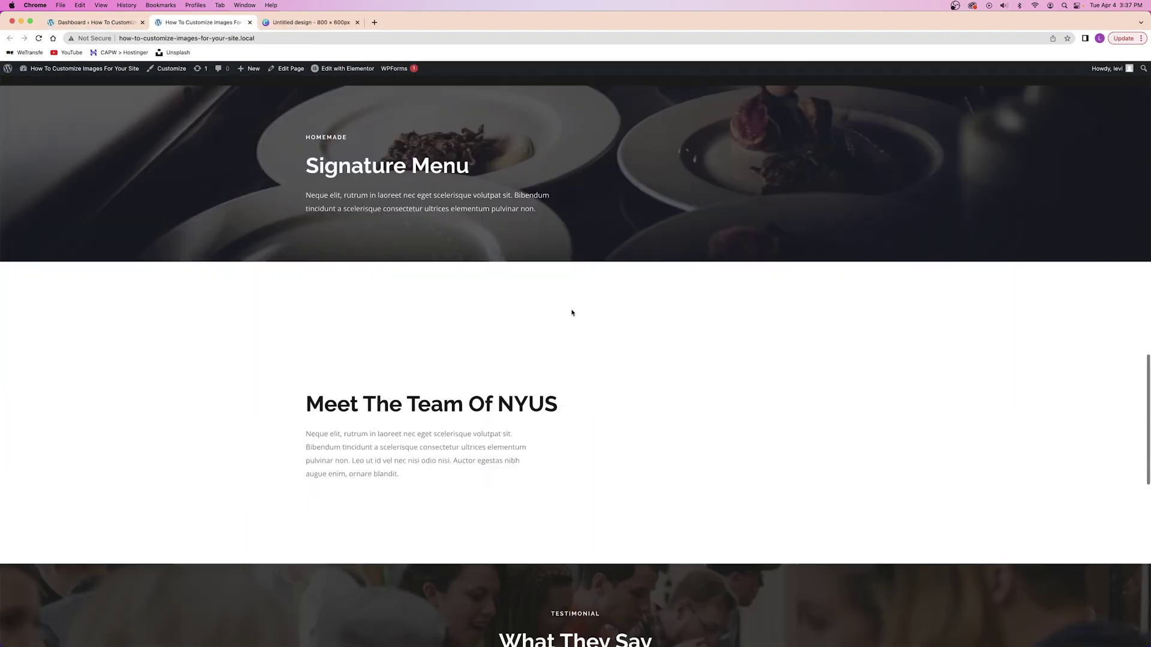